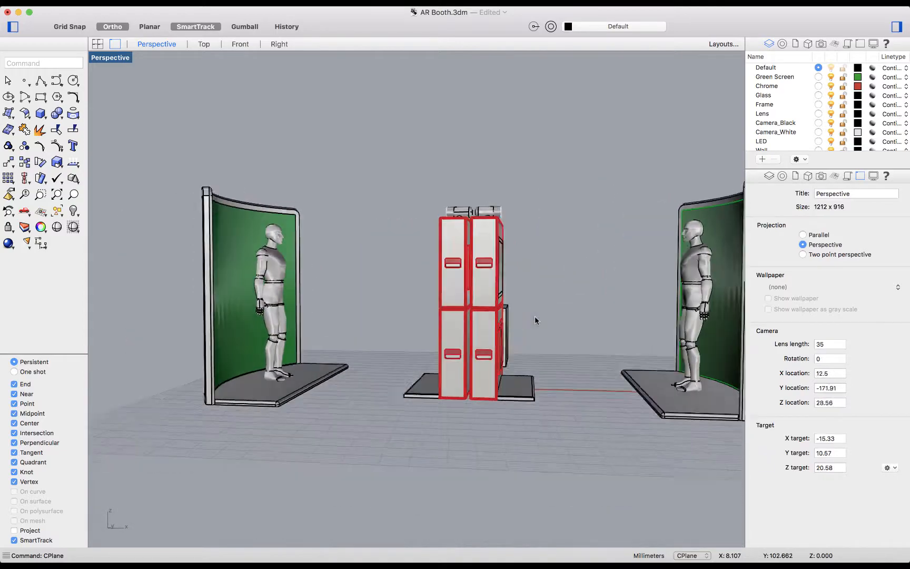
Step: Examine the AR booth's green-screen stands and central cabinets from several sides in the perspective view
{"action": "scroll", "coordinate": [535, 317], "scroll_direction": "left", "scroll_amount": 8}
{"action": "scroll", "coordinate": [535, 316], "scroll_direction": "right", "scroll_amount": 10}
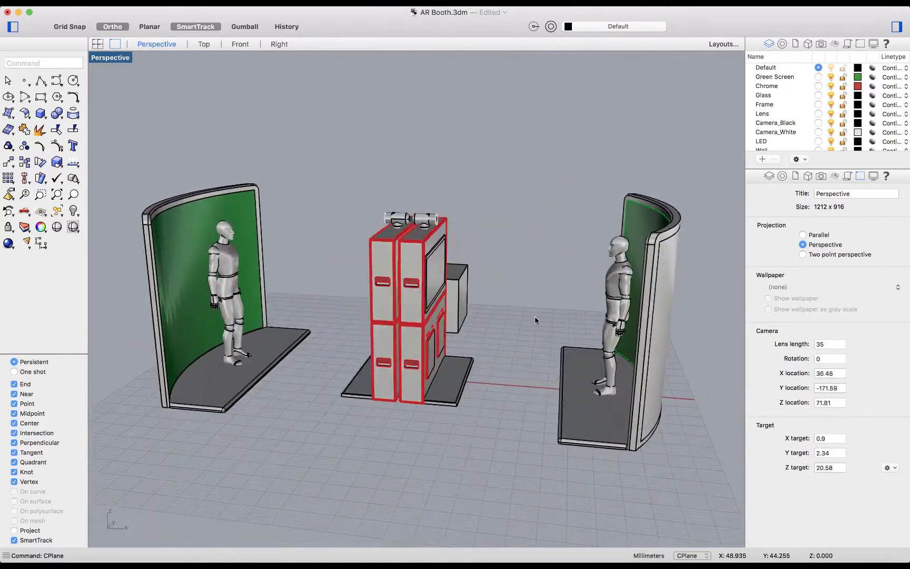
{"action": "scroll", "coordinate": [535, 316], "scroll_direction": "left", "scroll_amount": 10}
{"action": "scroll", "coordinate": [535, 319], "scroll_direction": "right", "scroll_amount": 10}
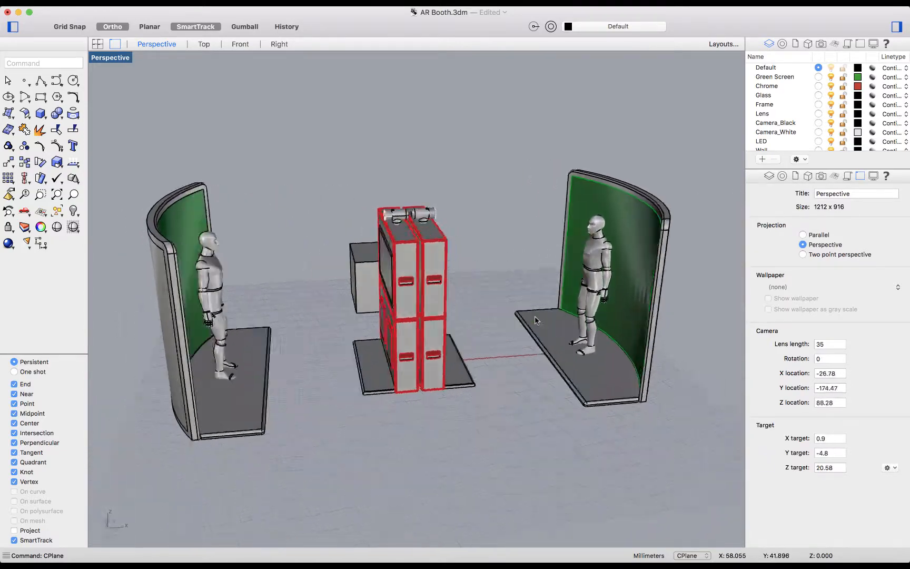
{"action": "scroll", "coordinate": [535, 319], "scroll_direction": "left", "scroll_amount": 10}
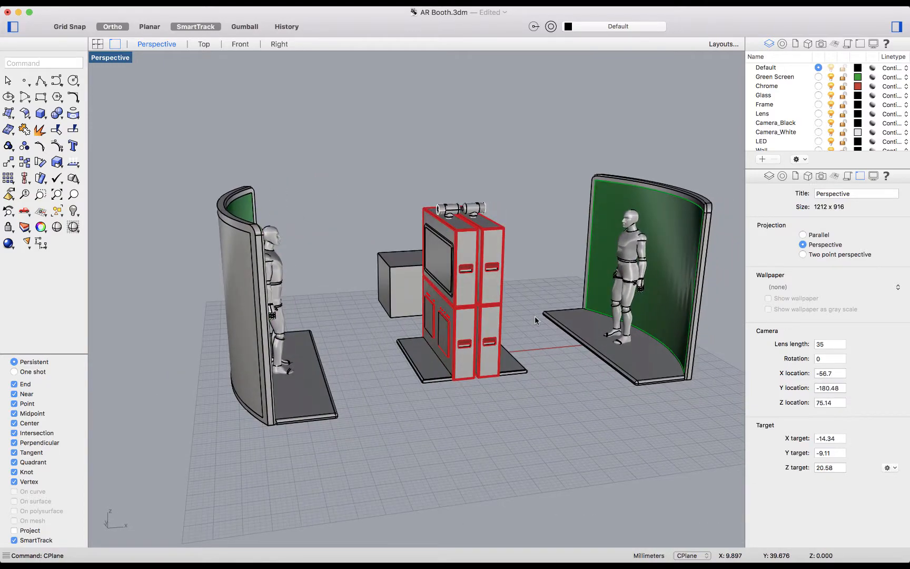
{"action": "scroll", "coordinate": [535, 316], "scroll_direction": "right", "scroll_amount": 10, "text": "shift"}
{"action": "scroll", "coordinate": [535, 317], "scroll_direction": "left", "scroll_amount": 10, "text": "shift"}
{"action": "scroll", "coordinate": [535, 316], "scroll_direction": "down", "scroll_amount": 3, "text": "shift"}
{"action": "scroll", "coordinate": [535, 316], "scroll_direction": "up", "scroll_amount": 5, "text": "shift"}
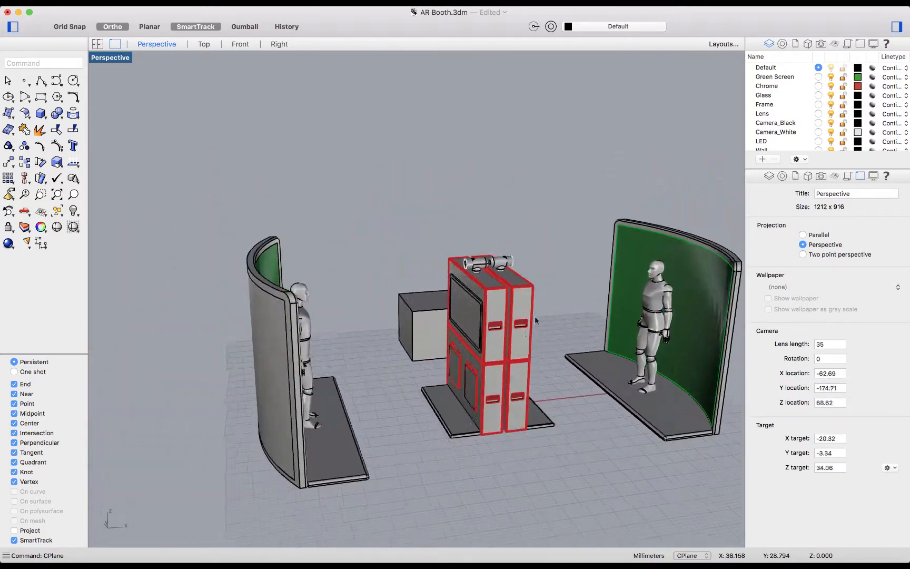
{"action": "scroll", "coordinate": [535, 316], "scroll_direction": "right", "scroll_amount": 5, "text": "shift"}
{"action": "scroll", "coordinate": [535, 316], "scroll_direction": "left", "scroll_amount": 4, "text": "shift"}
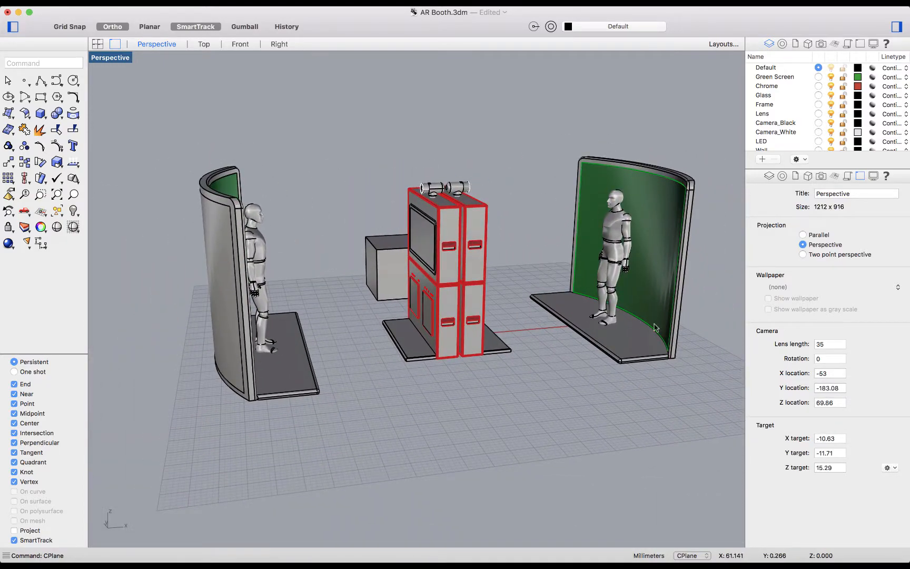
Step: Examine the booth model both close up and from a distance around the cabinets and the green-screen stands
{"action": "scroll", "coordinate": [662, 350], "scroll_direction": "down", "scroll_amount": 10}
{"action": "scroll", "coordinate": [662, 350], "scroll_direction": "up", "scroll_amount": 9}
{"action": "scroll", "coordinate": [662, 349], "scroll_direction": "up", "scroll_amount": 3}
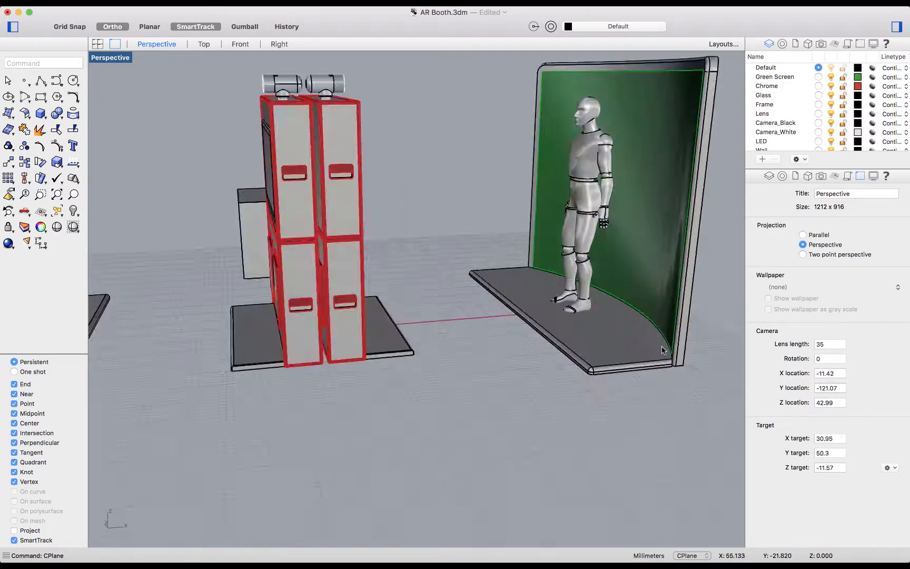
{"action": "scroll", "coordinate": [662, 350], "scroll_direction": "down", "scroll_amount": 8}
{"action": "scroll", "coordinate": [662, 349], "scroll_direction": "up", "scroll_amount": 15}
{"action": "scroll", "coordinate": [662, 349], "scroll_direction": "down", "scroll_amount": 8}
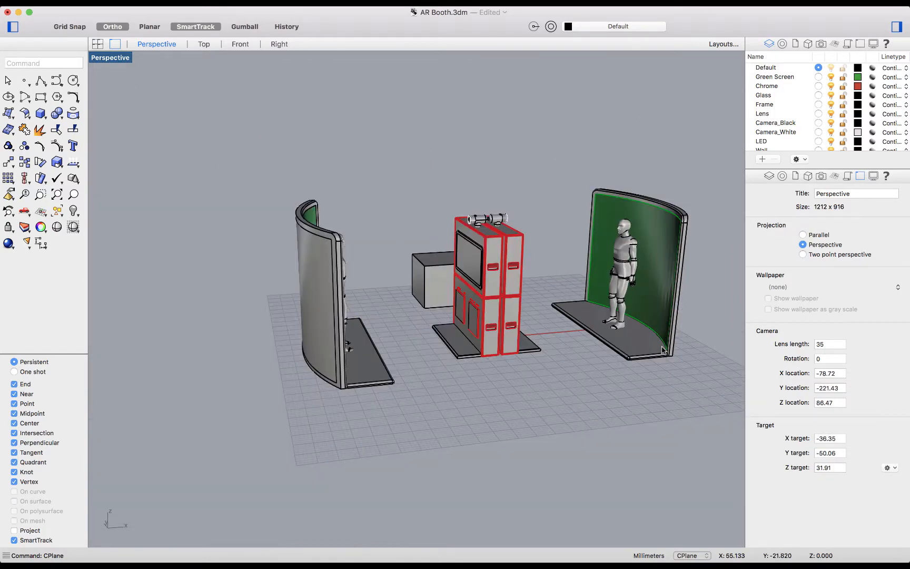
{"action": "scroll", "coordinate": [662, 350], "scroll_direction": "up", "scroll_amount": 2}
{"action": "scroll", "coordinate": [663, 348], "scroll_direction": "down", "scroll_amount": 8}
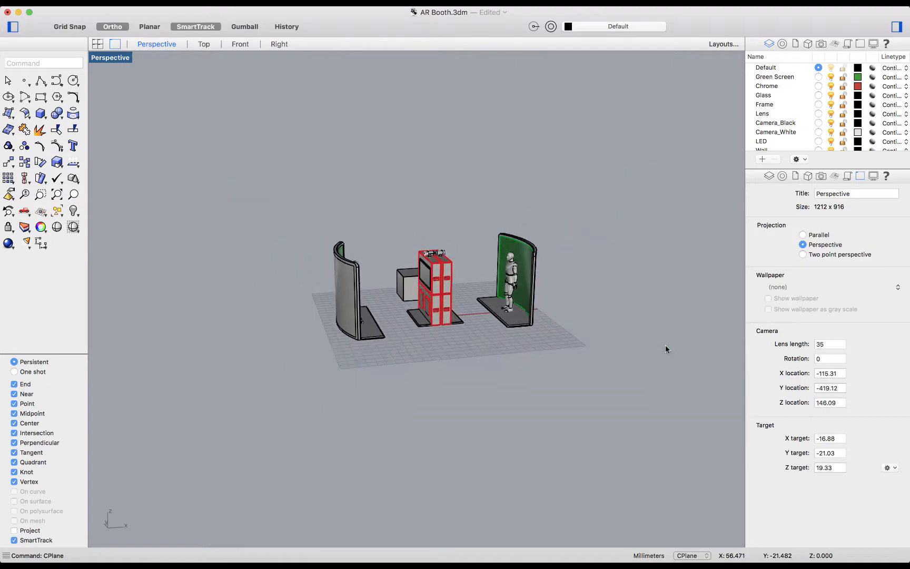
{"action": "scroll", "coordinate": [666, 344], "scroll_direction": "up", "scroll_amount": 10}
{"action": "scroll", "coordinate": [666, 348], "scroll_direction": "down", "scroll_amount": 12}
{"action": "scroll", "coordinate": [665, 349], "scroll_direction": "up", "scroll_amount": 8}
{"action": "scroll", "coordinate": [666, 348], "scroll_direction": "down", "scroll_amount": 8}
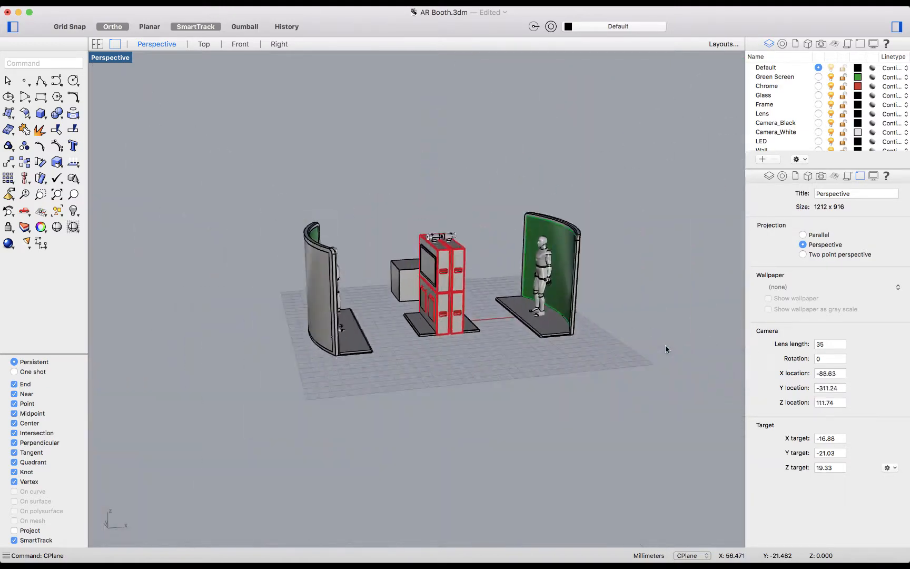
{"action": "scroll", "coordinate": [666, 349], "scroll_direction": "up", "scroll_amount": 8}
{"action": "scroll", "coordinate": [665, 348], "scroll_direction": "down", "scroll_amount": 6}
{"action": "scroll", "coordinate": [665, 349], "scroll_direction": "up", "scroll_amount": 6}
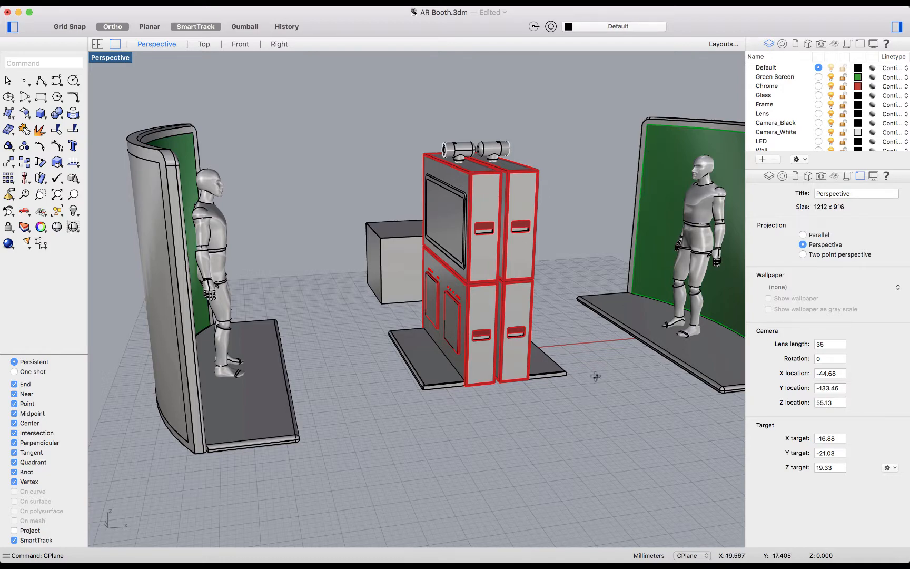
{"action": "right_click_drag", "start_coordinate": [595, 374], "coordinate": [562, 386]}
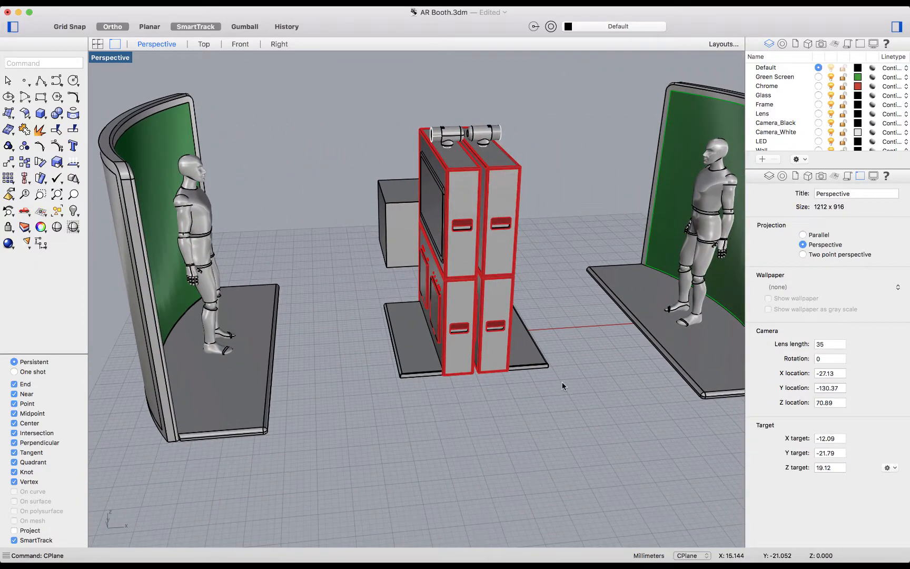
{"action": "scroll", "coordinate": [562, 386], "scroll_direction": "down", "scroll_amount": 4}
{"action": "scroll", "coordinate": [562, 386], "scroll_direction": "up", "scroll_amount": 7}
{"action": "scroll", "coordinate": [562, 386], "scroll_direction": "down", "scroll_amount": 3}
Step: Try the Parallel, Perspective and Two point perspective projections on the viewport, and return it to Perspective
{"action": "left_click", "coordinate": [802, 235]}
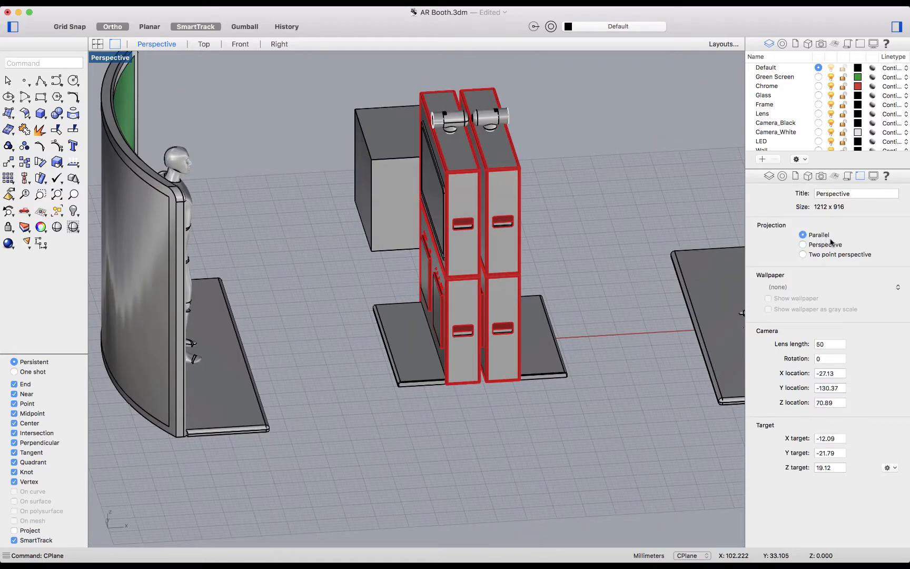
{"action": "left_click", "coordinate": [824, 245]}
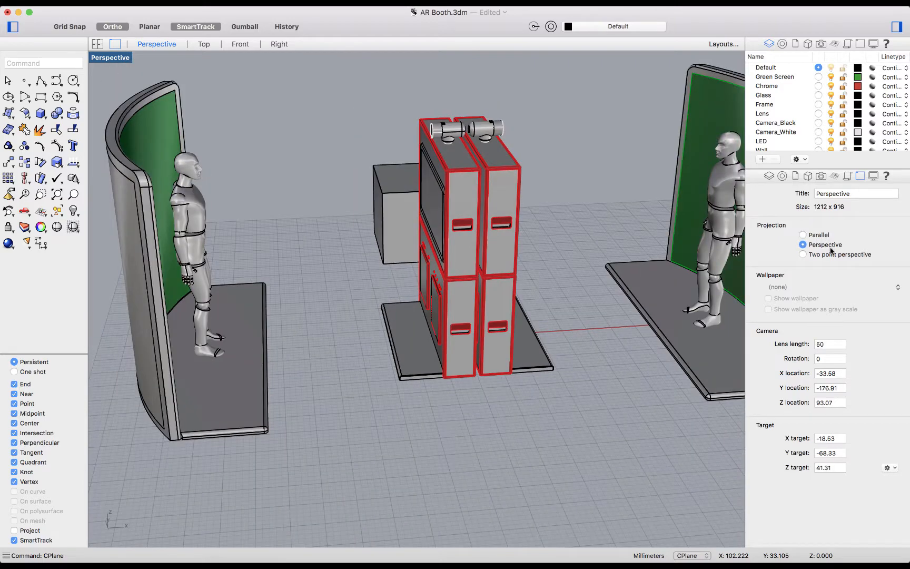
{"action": "left_click", "coordinate": [829, 255]}
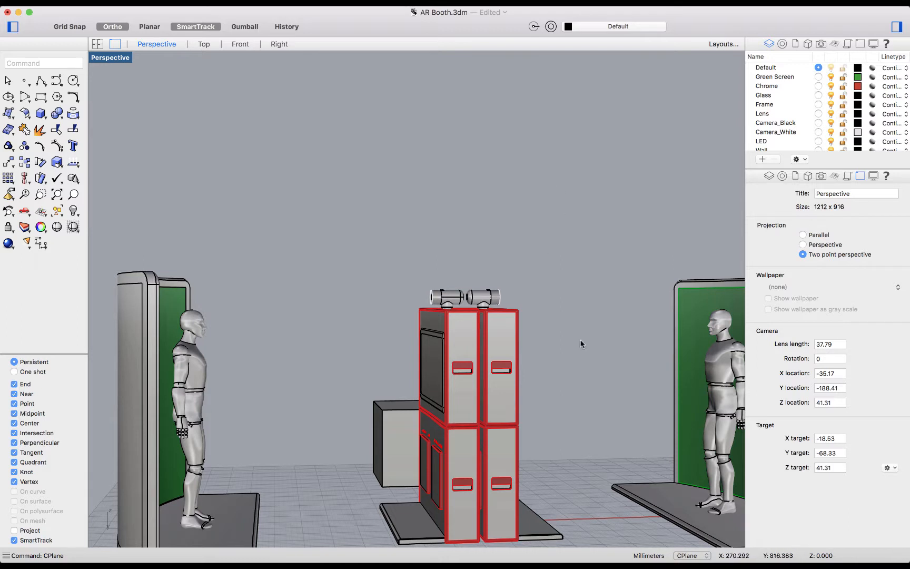
{"action": "left_click", "coordinate": [825, 245]}
Step: Try a camera rotation of 15 for the viewport, and reset the rotation to 0
{"action": "left_click_drag", "start_coordinate": [836, 342], "coordinate": [810, 358]}
{"action": "type", "text": "1"}
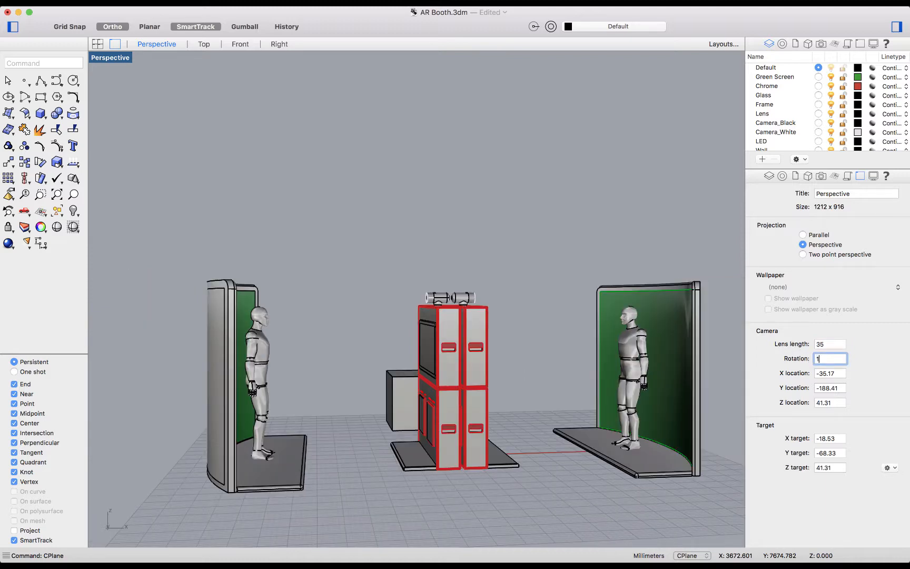
{"action": "type", "text": "5"}
{"action": "key", "text": "Return"}
{"action": "type", "text": "0"}
Step: Set the viewport camera's Z location to 70
{"action": "left_click_drag", "start_coordinate": [844, 403], "coordinate": [759, 405]}
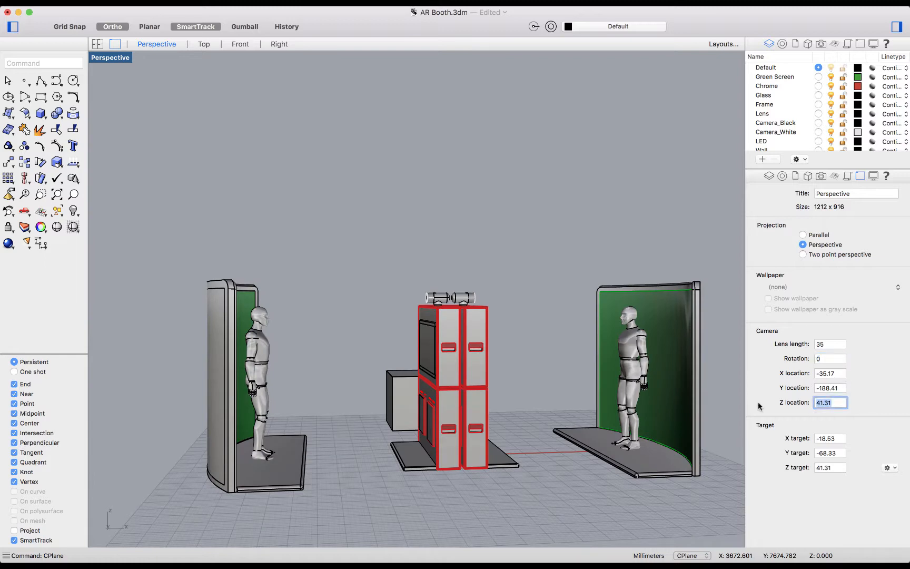
{"action": "type", "text": "70"}
{"action": "key", "text": "Return"}
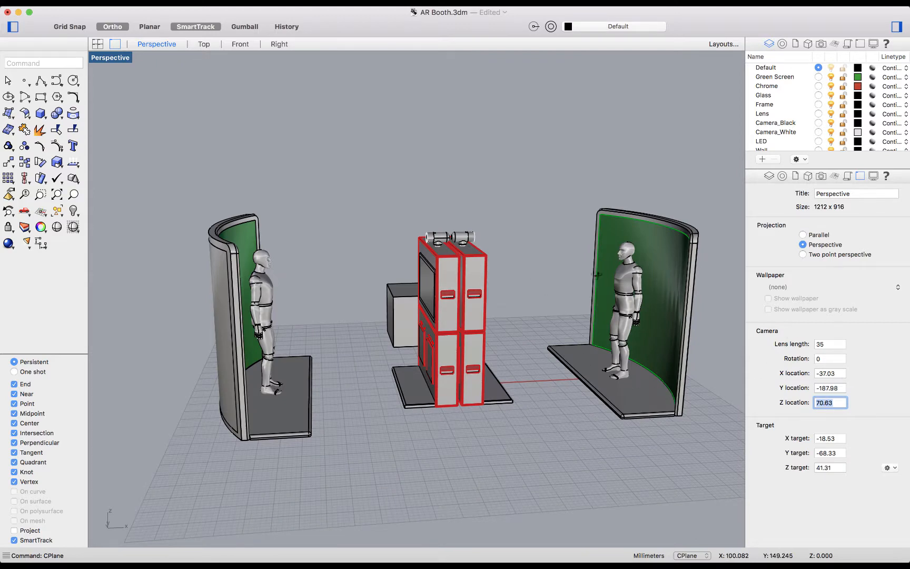
Step: Place the camera target on the head of the mannequin facing the cabinets from the right-hand stand
{"action": "right_click_drag", "start_coordinate": [598, 274], "coordinate": [599, 215]}
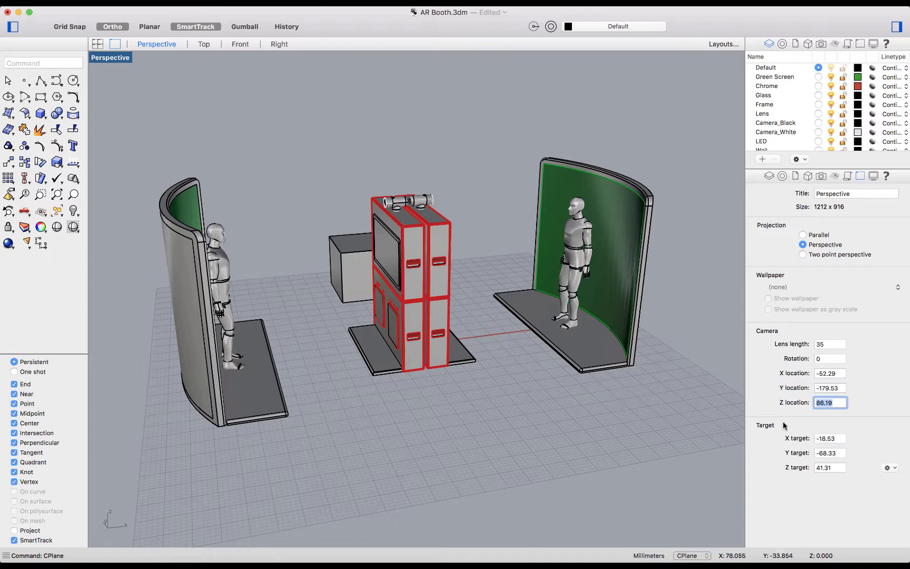
{"action": "left_click", "coordinate": [895, 468]}
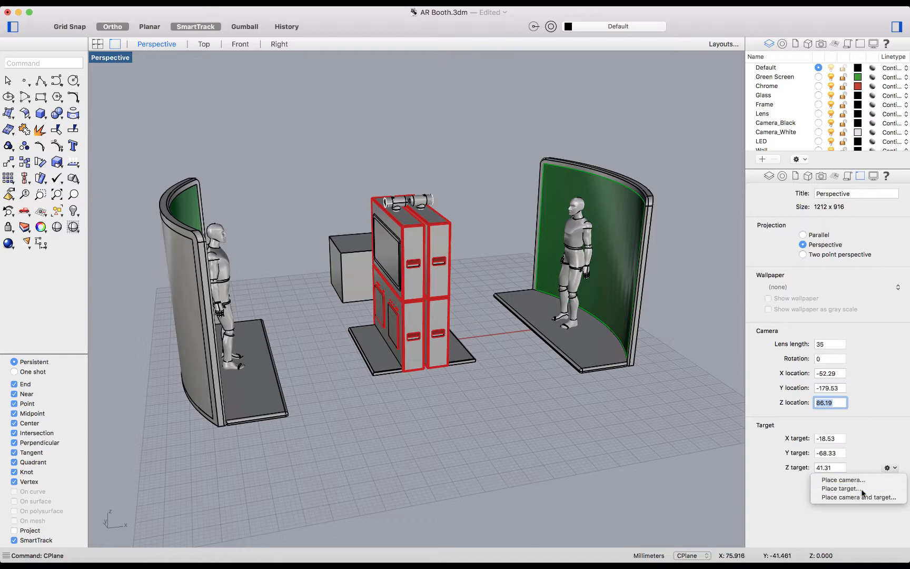
{"action": "left_click", "coordinate": [842, 488]}
{"action": "left_click", "coordinate": [575, 202]}
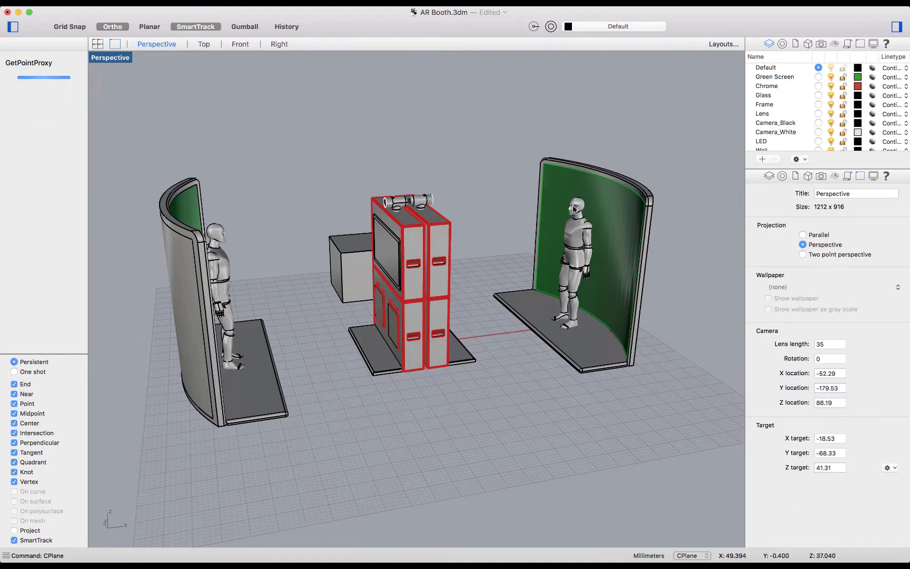
{"action": "right_click_drag", "start_coordinate": [422, 326], "coordinate": [542, 334]}
{"action": "right_click_drag", "start_coordinate": [513, 283], "coordinate": [562, 290]}
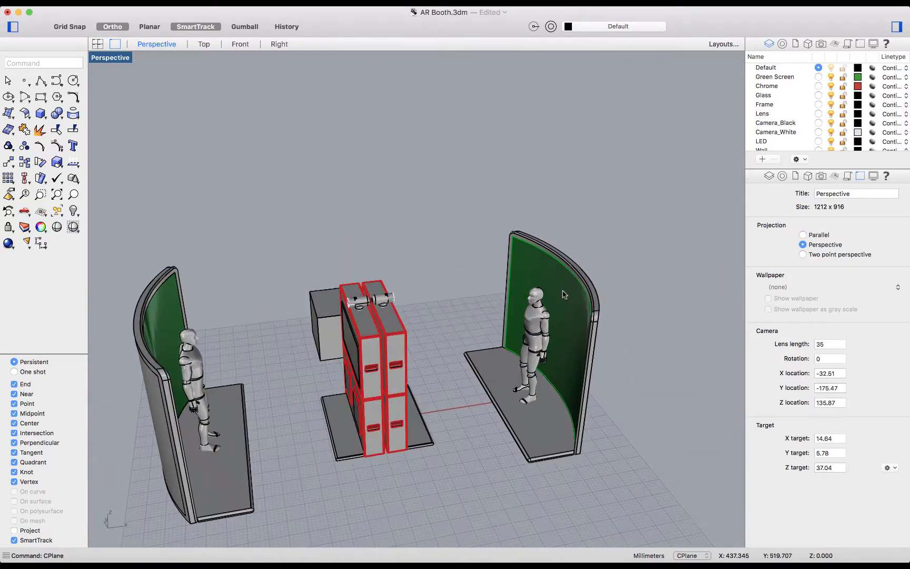
Step: Place the viewport camera at the upper front corner of the red-edged cabinets, snapping to the intersection
{"action": "left_click", "coordinate": [890, 466]}
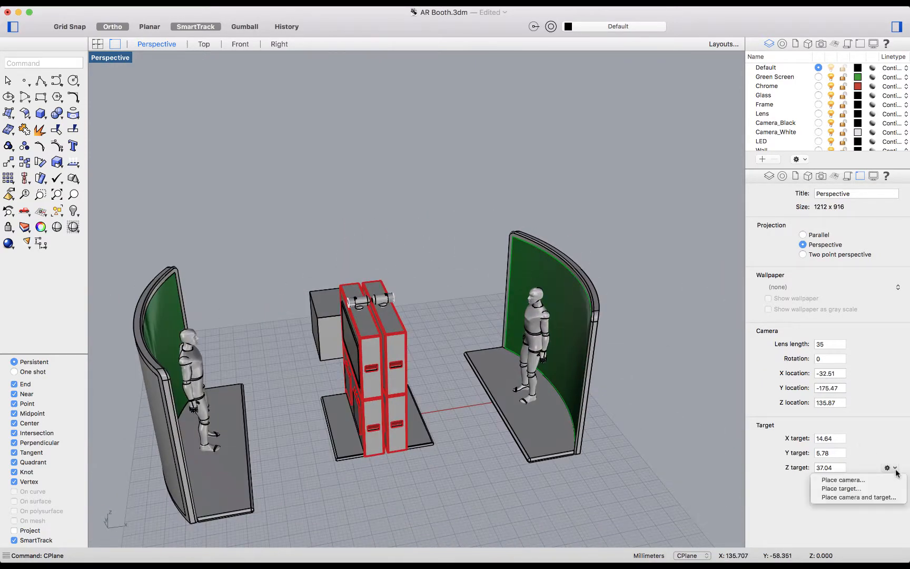
{"action": "left_click", "coordinate": [858, 480]}
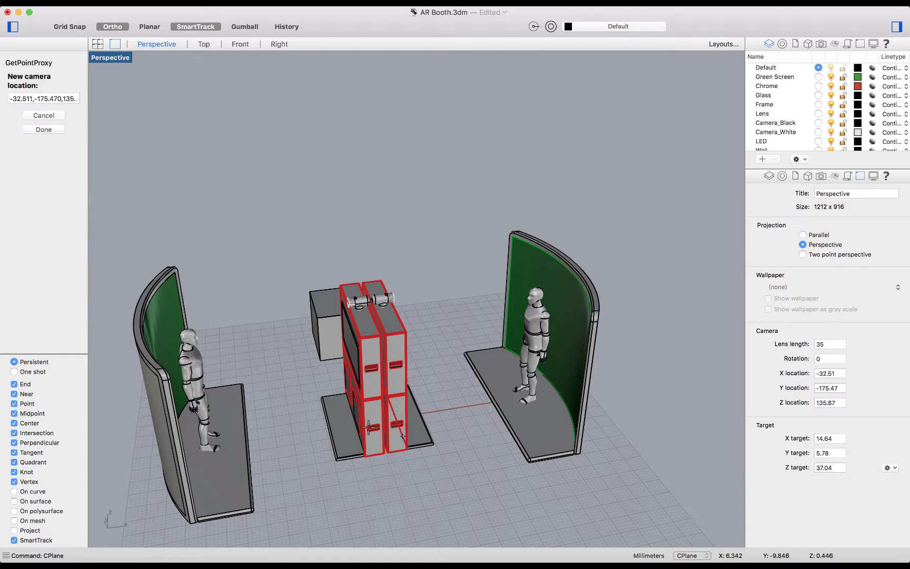
{"action": "left_click", "coordinate": [408, 329]}
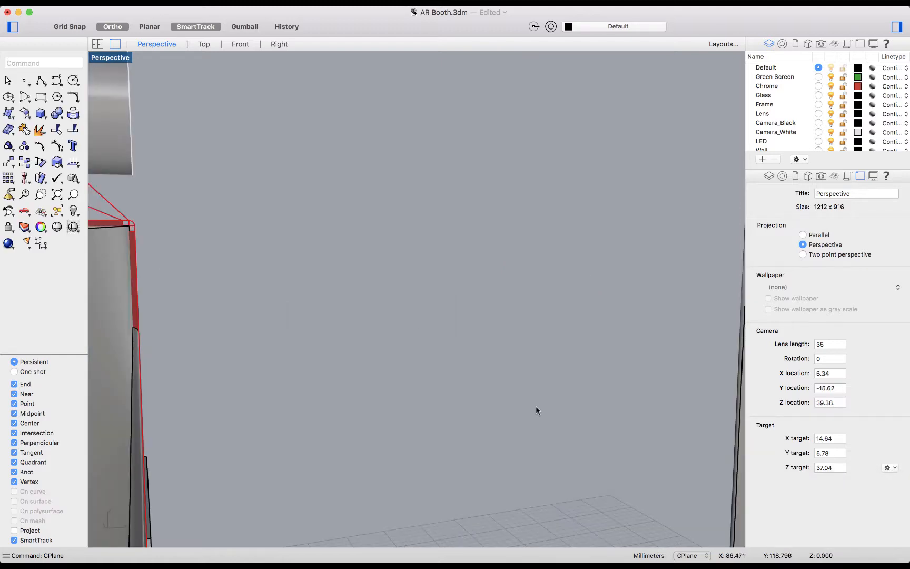
{"action": "scroll", "coordinate": [536, 406], "scroll_direction": "down", "scroll_amount": 3}
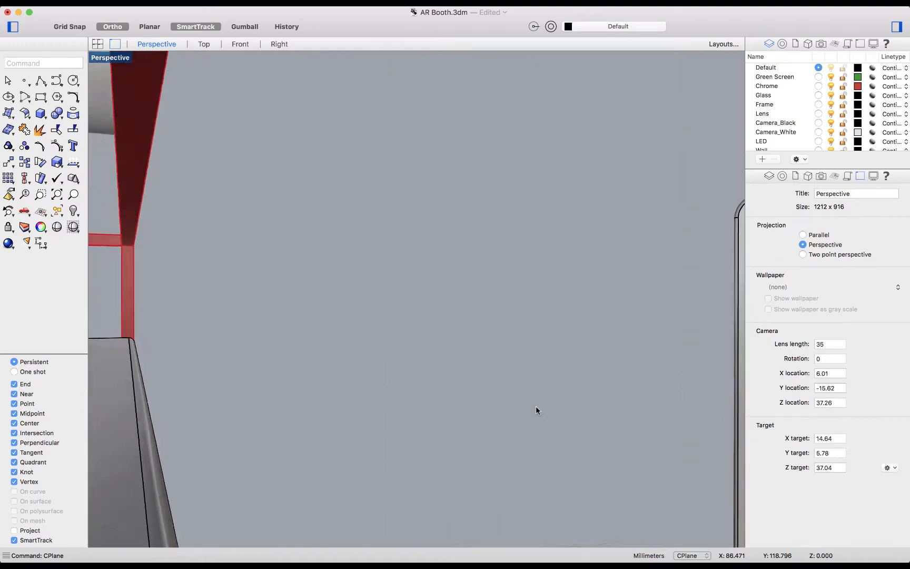
{"action": "scroll", "coordinate": [535, 405], "scroll_direction": "left", "scroll_amount": 5}
{"action": "scroll", "coordinate": [535, 405], "scroll_direction": "right", "scroll_amount": 4}
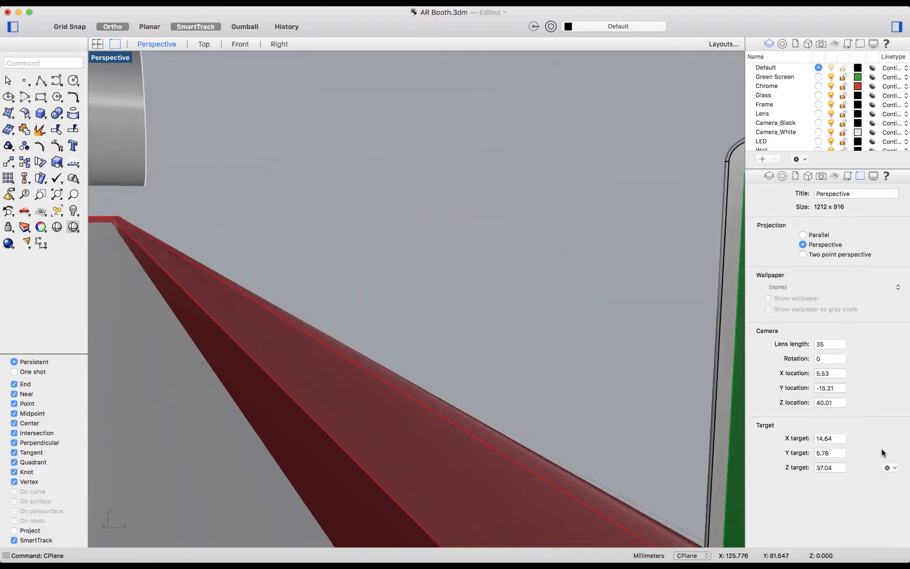
{"action": "scroll", "coordinate": [659, 396], "scroll_direction": "down", "scroll_amount": 3}
{"action": "scroll", "coordinate": [659, 396], "scroll_direction": "up", "scroll_amount": 3}
Step: Place the camera and target together, using the device on top of the cabinets and the right-hand mannequin's head
{"action": "type", "text": "ze"}
{"action": "key", "text": "Return"}
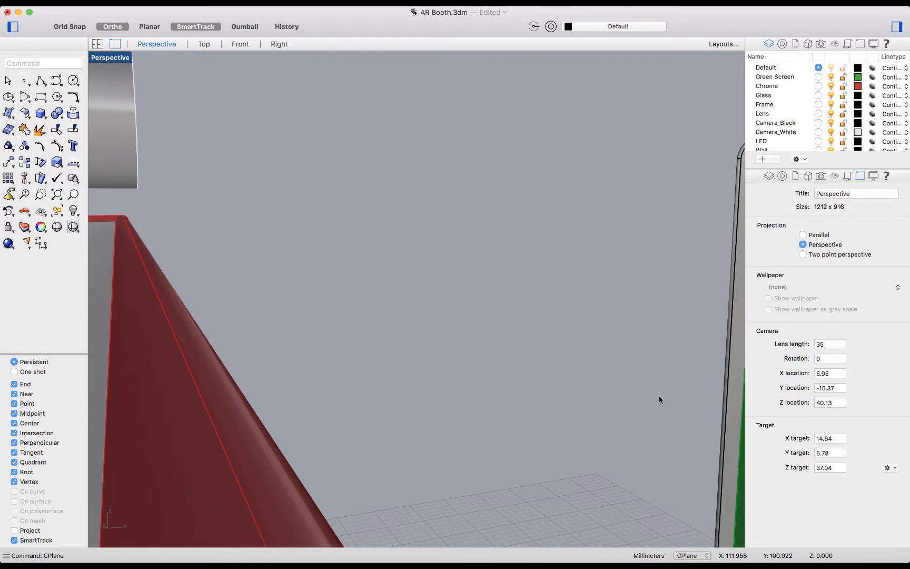
{"action": "left_click", "coordinate": [886, 467]}
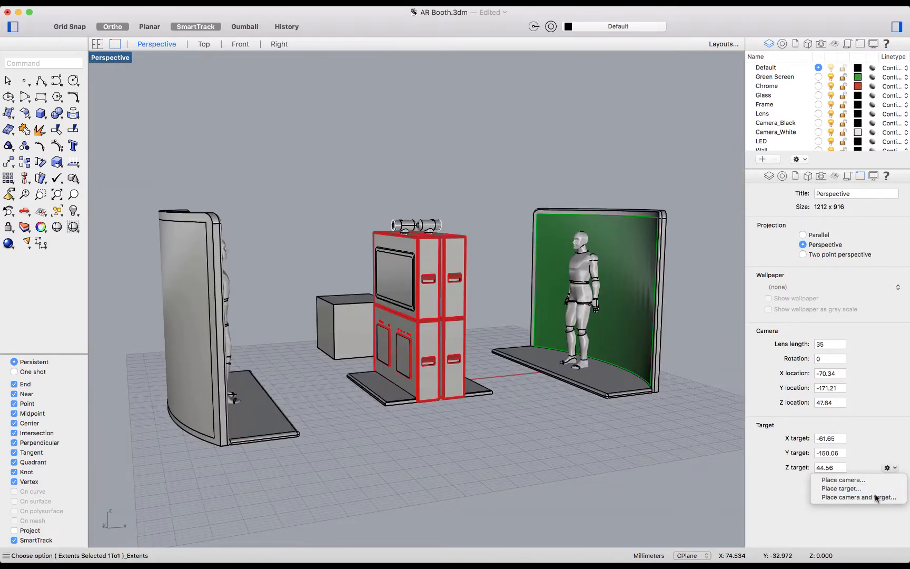
{"action": "left_click", "coordinate": [824, 496]}
{"action": "left_click", "coordinate": [446, 221]}
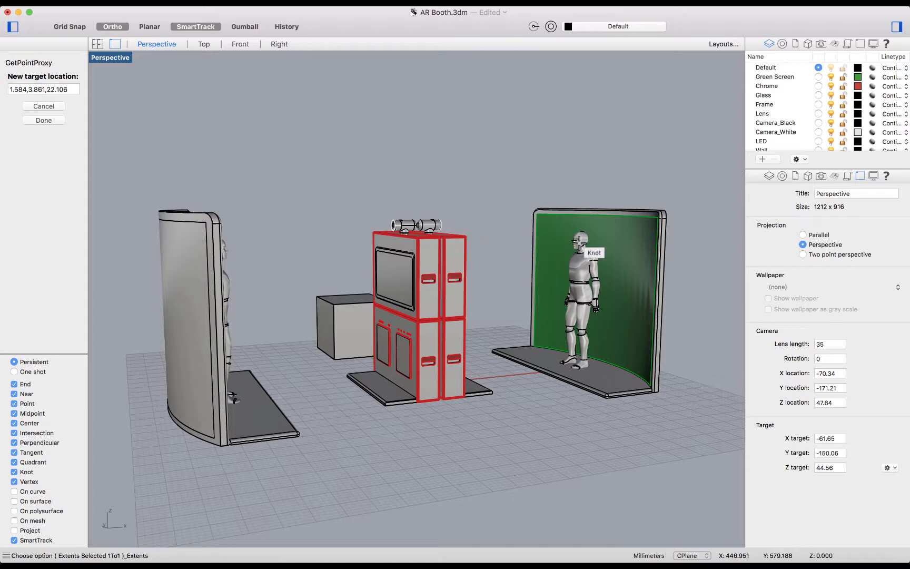
{"action": "left_click", "coordinate": [579, 241]}
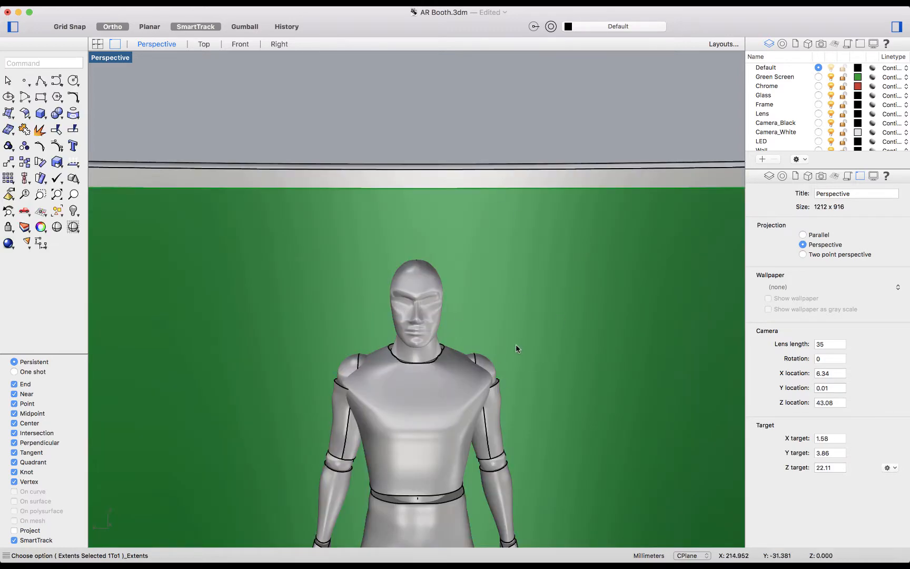
Step: Save the current camera view of the mannequin as a named view called Face 2
{"action": "left_click", "coordinate": [121, 58]}
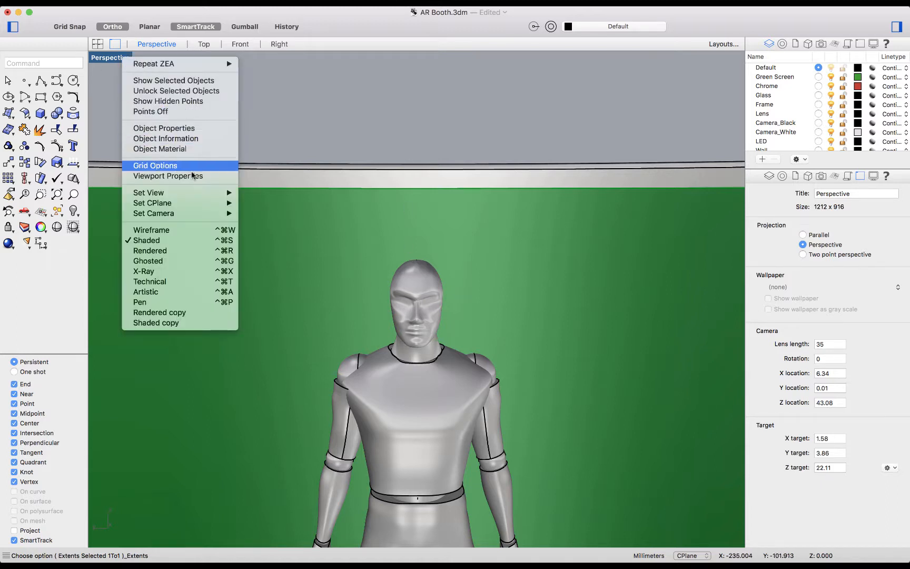
{"action": "mouse_move", "coordinate": [218, 215]}
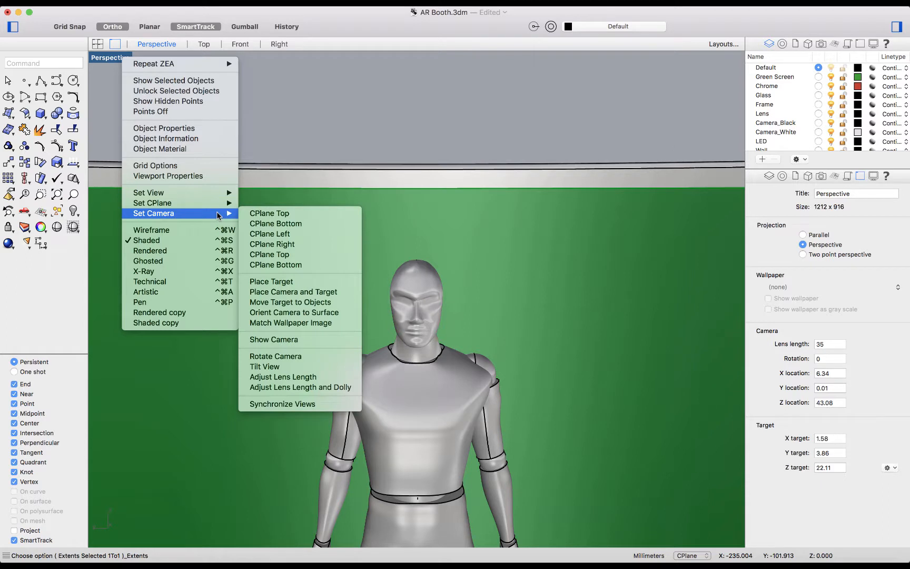
{"action": "mouse_move", "coordinate": [210, 194]}
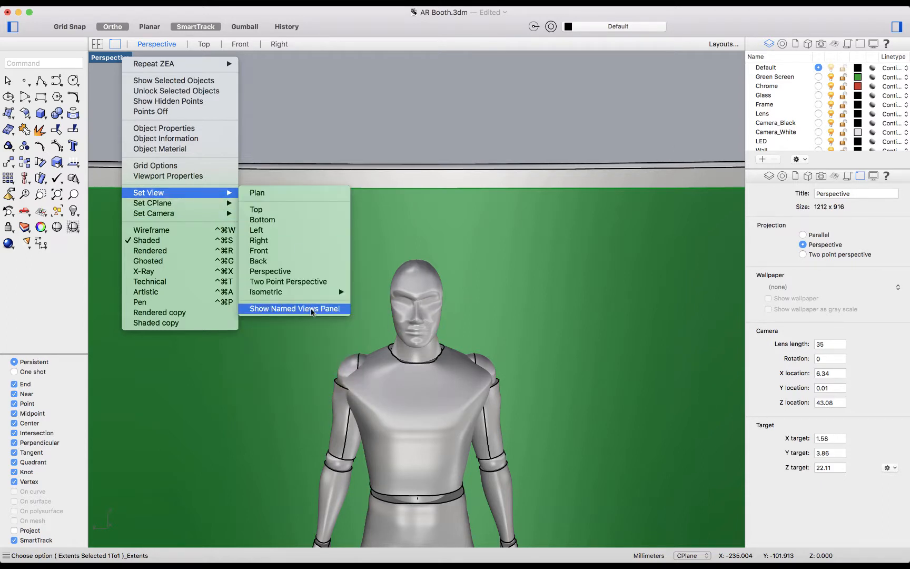
{"action": "left_click", "coordinate": [310, 311]}
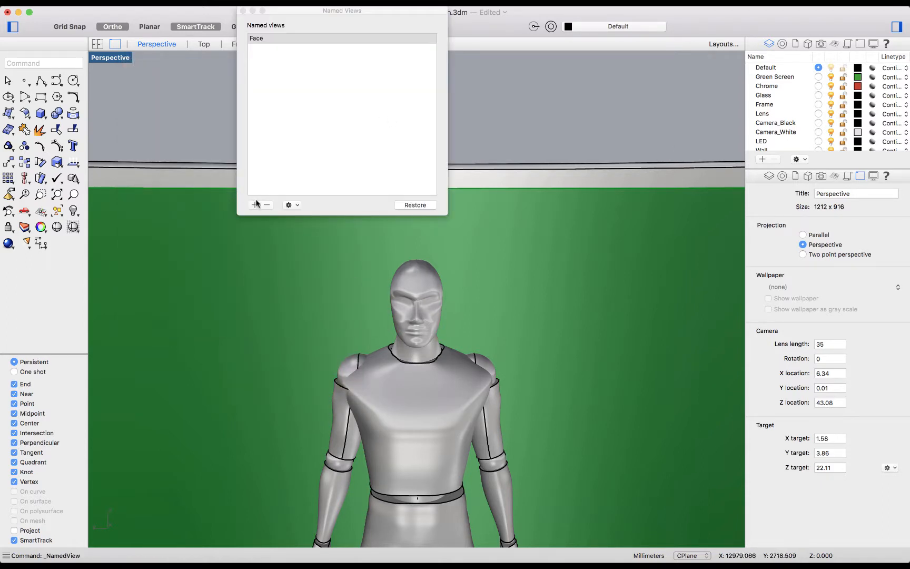
{"action": "left_click", "coordinate": [255, 205]}
{"action": "type", "text": "Face 21"}
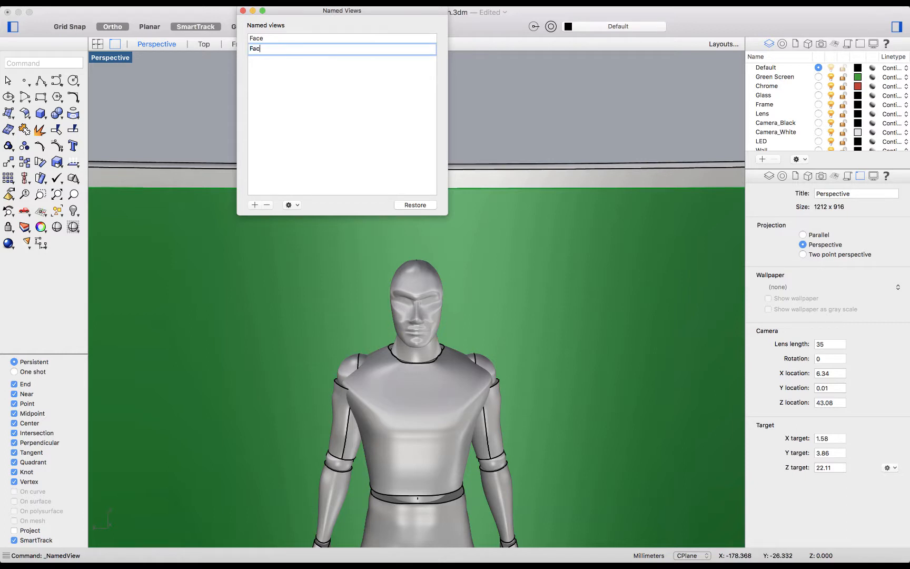
{"action": "key", "text": "Return"}
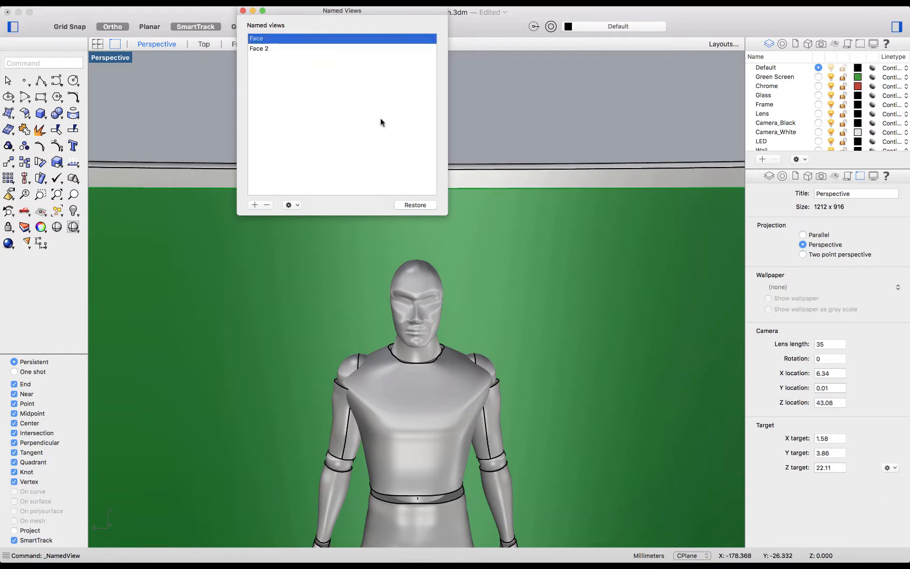
Step: Restore the named view Face and then Face 2 in the viewport, and close the named views list
{"action": "left_click", "coordinate": [302, 49]}
{"action": "double_click", "coordinate": [284, 39]}
{"action": "left_click", "coordinate": [294, 49]}
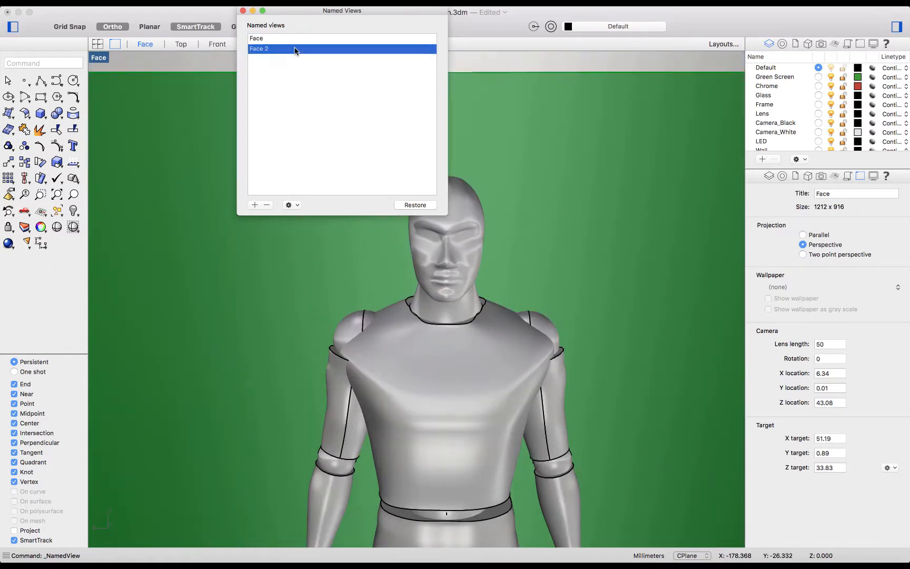
{"action": "double_click", "coordinate": [294, 49]}
{"action": "left_click", "coordinate": [291, 205]}
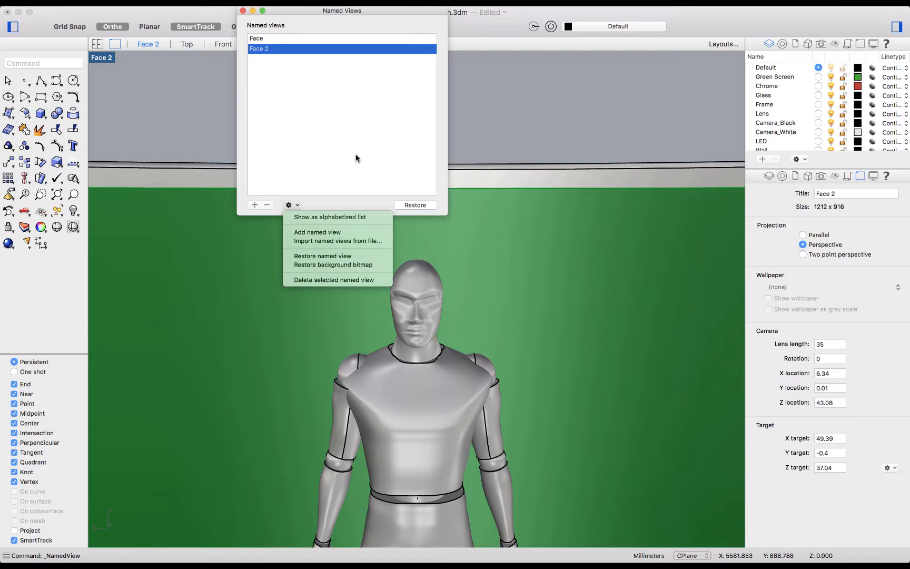
{"action": "left_click", "coordinate": [372, 128]}
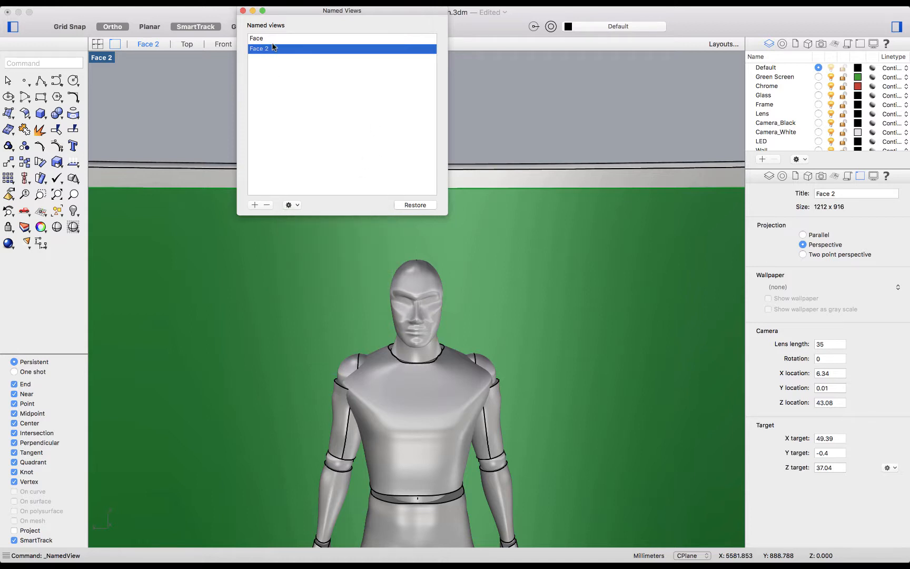
{"action": "left_click", "coordinate": [243, 11]}
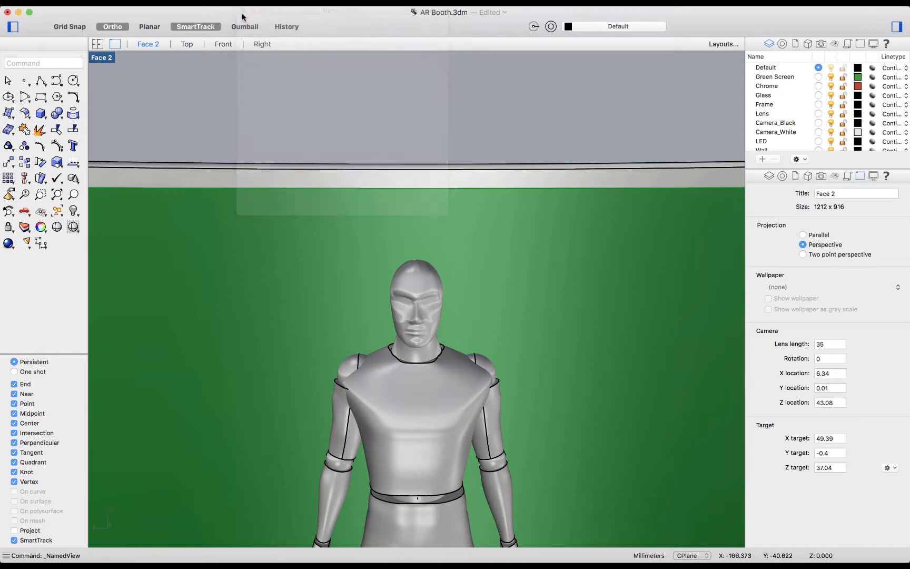
Step: Orbit away from the mannequin and bring the camera back by restoring the named view Face 2 again
{"action": "right_click_drag", "start_coordinate": [254, 116], "coordinate": [315, 185]}
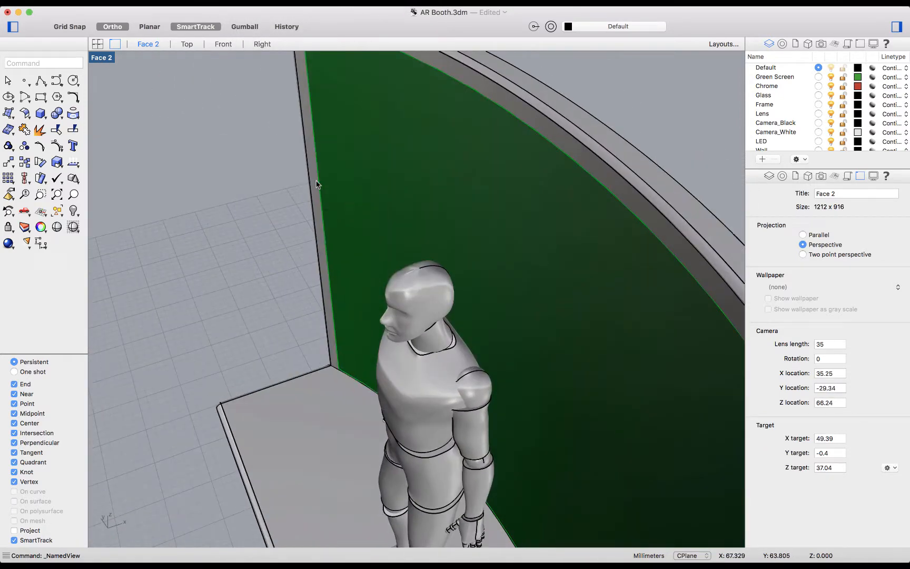
{"action": "left_click", "coordinate": [107, 63]}
{"action": "mouse_move", "coordinate": [253, 192]}
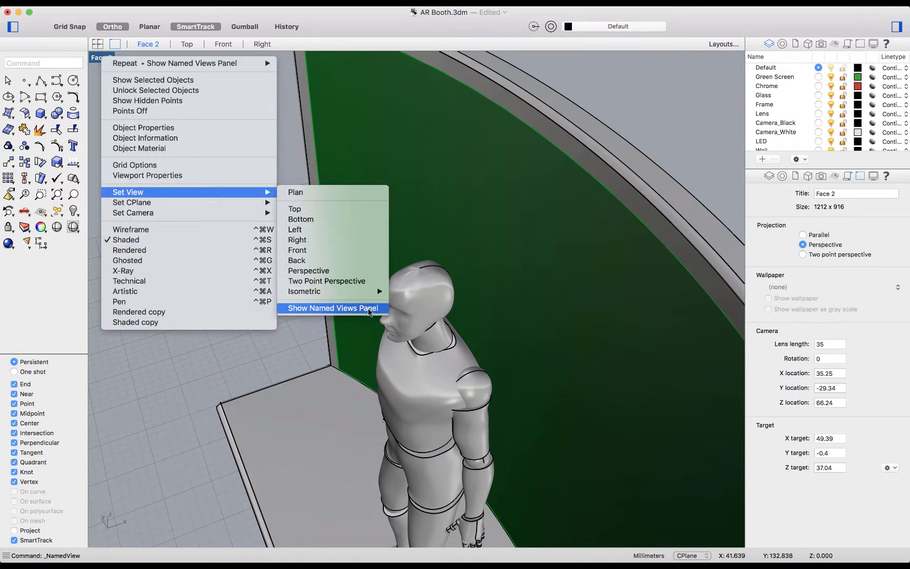
{"action": "left_click", "coordinate": [369, 308]}
{"action": "left_click", "coordinate": [287, 47]}
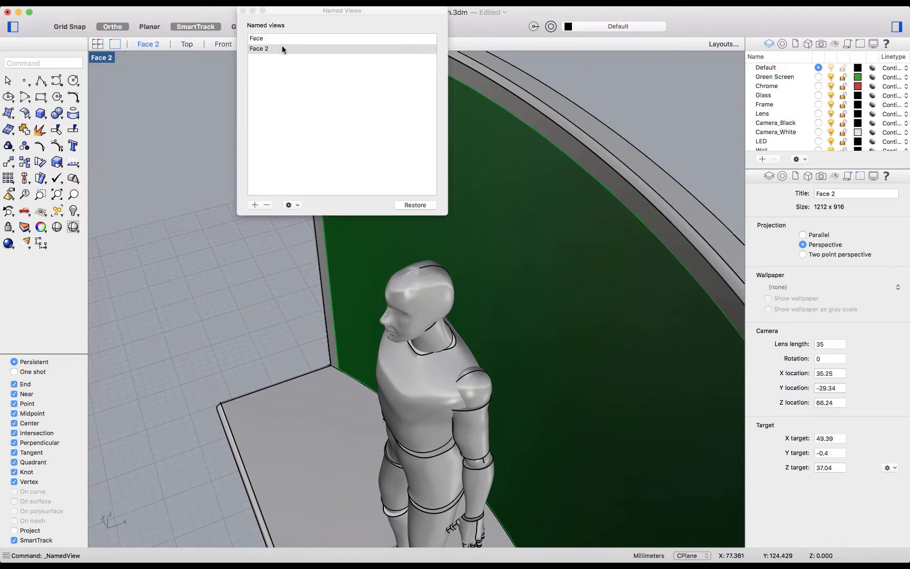
{"action": "double_click", "coordinate": [282, 48]}
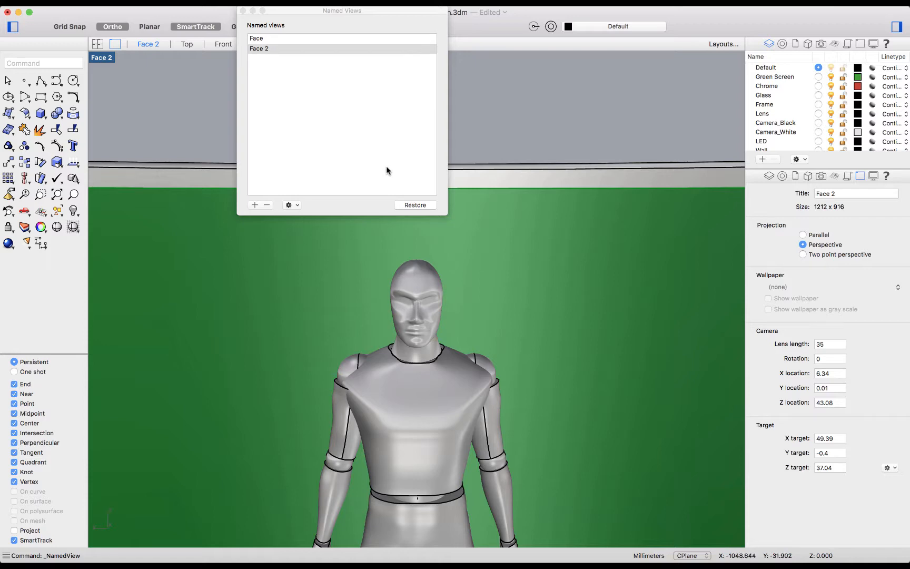
{"action": "right_click_drag", "start_coordinate": [487, 218], "coordinate": [436, 246]}
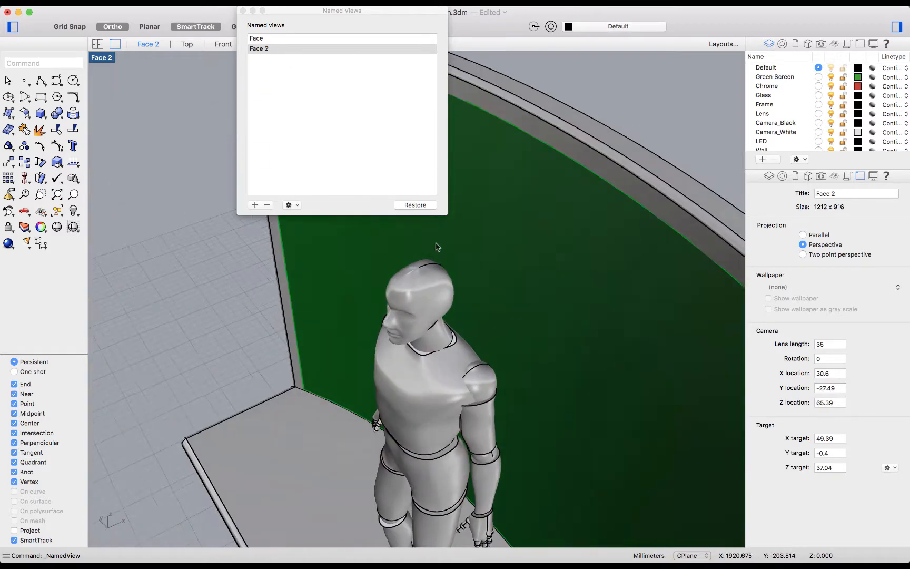
{"action": "left_click", "coordinate": [242, 10]}
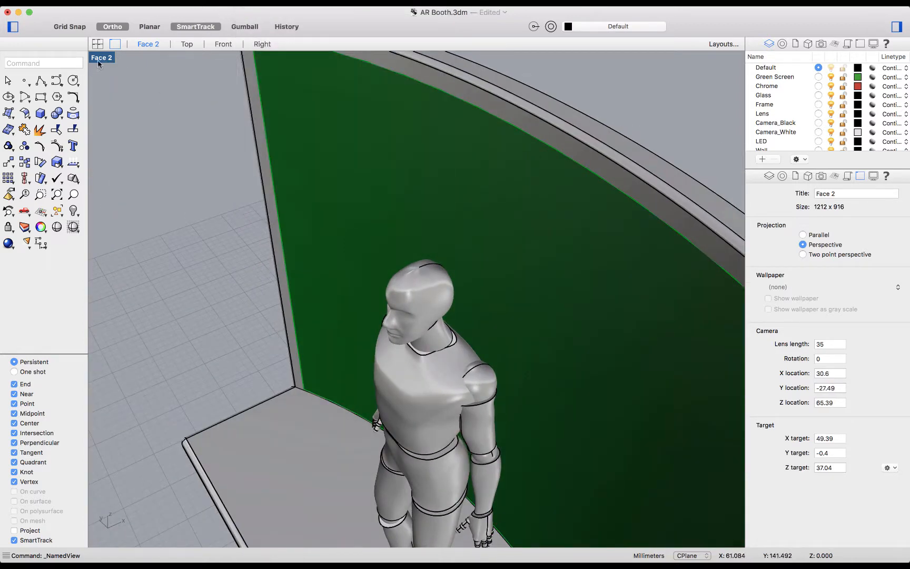
Step: Set the viewport to the standard Perspective view, showing the whole booth
{"action": "left_click", "coordinate": [101, 59]}
{"action": "mouse_move", "coordinate": [203, 193]}
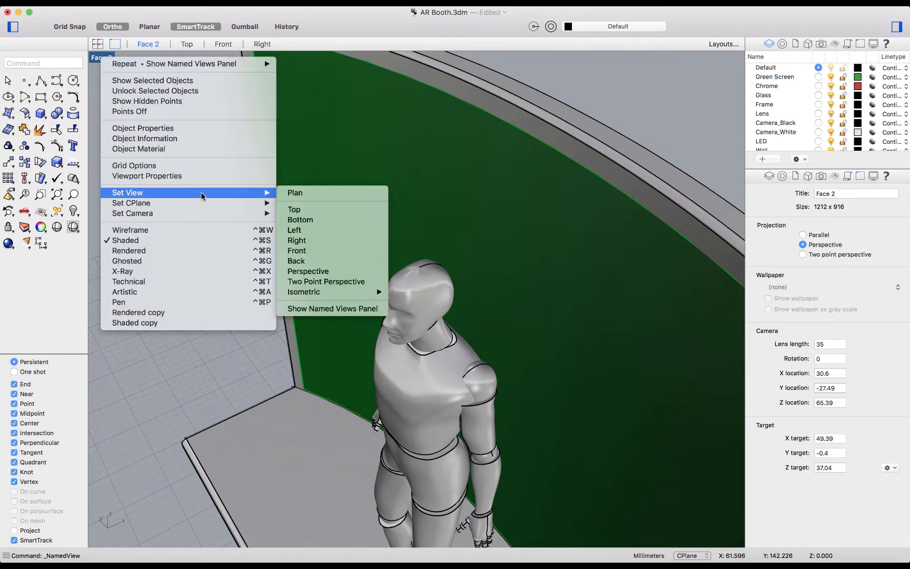
{"action": "left_click", "coordinate": [337, 271]}
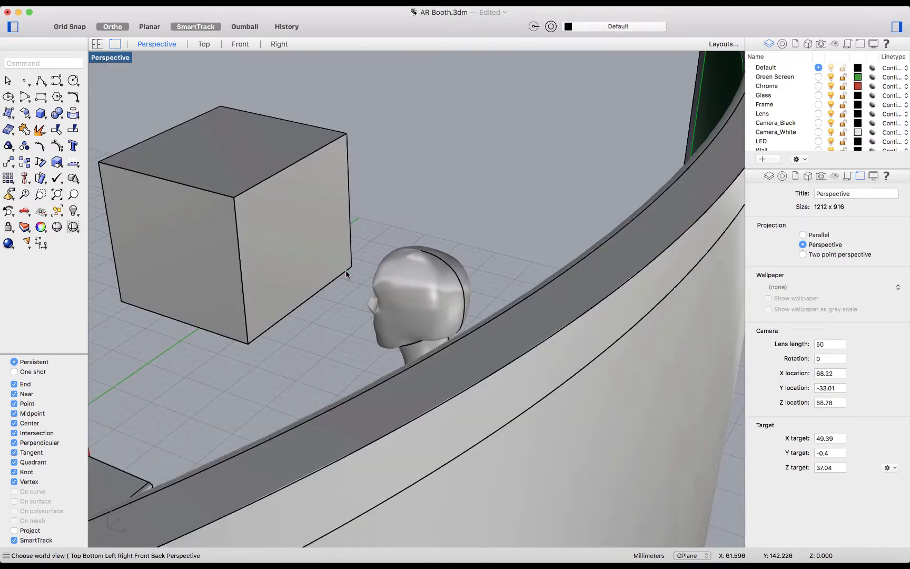
{"action": "scroll", "coordinate": [449, 263], "scroll_direction": "down", "scroll_amount": 3}
{"action": "scroll", "coordinate": [450, 263], "scroll_direction": "up", "scroll_amount": 3}
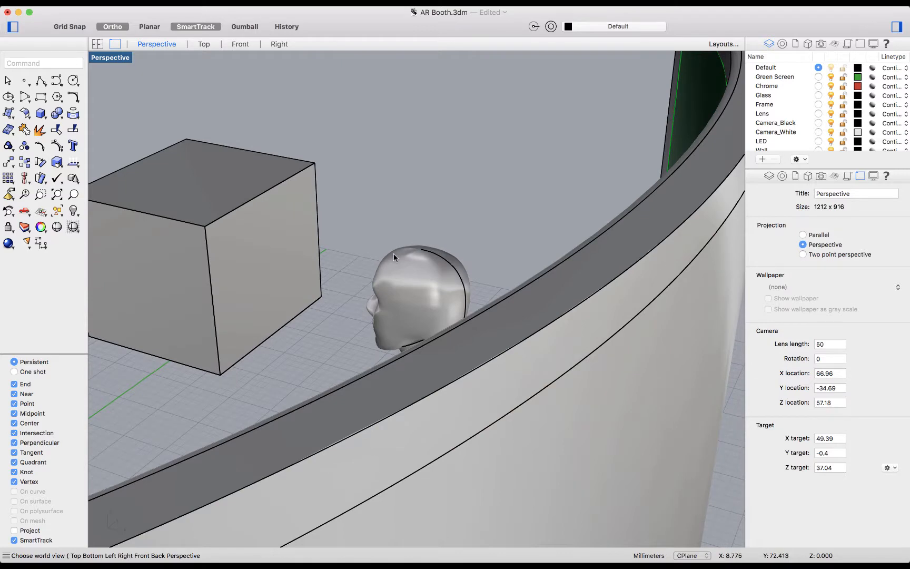
{"action": "scroll", "coordinate": [394, 254], "scroll_direction": "up", "scroll_amount": 3}
{"action": "scroll", "coordinate": [393, 253], "scroll_direction": "down", "scroll_amount": 10}
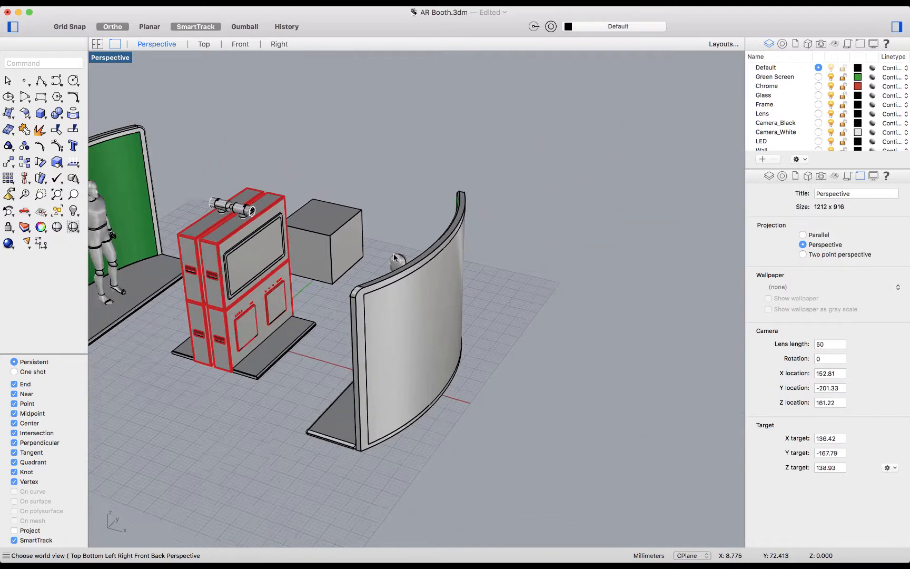
{"action": "scroll", "coordinate": [165, 270], "scroll_direction": "up", "scroll_amount": 5}
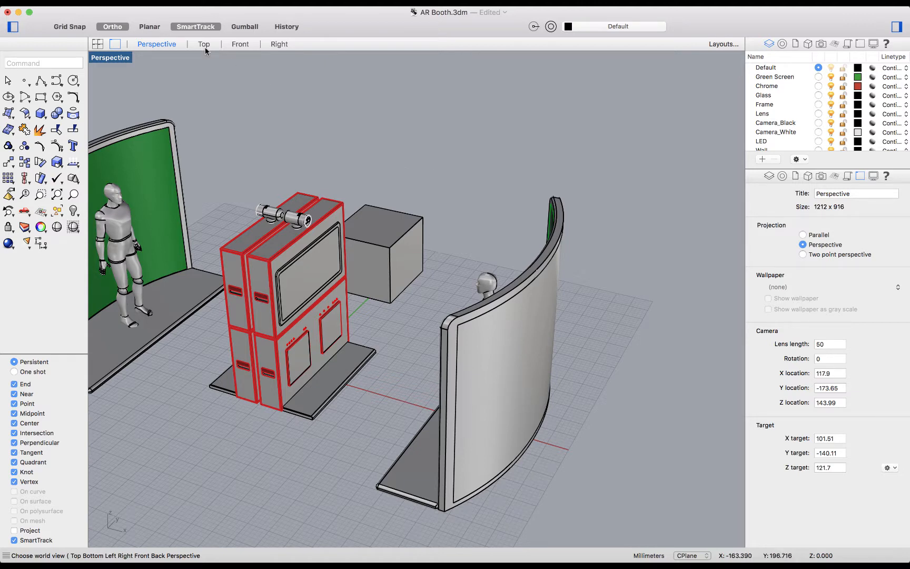
Step: Switch between the four-viewport layout and the maximized Top and Front viewports, ending with the Perspective viewport maximized
{"action": "double_click", "coordinate": [100, 59]}
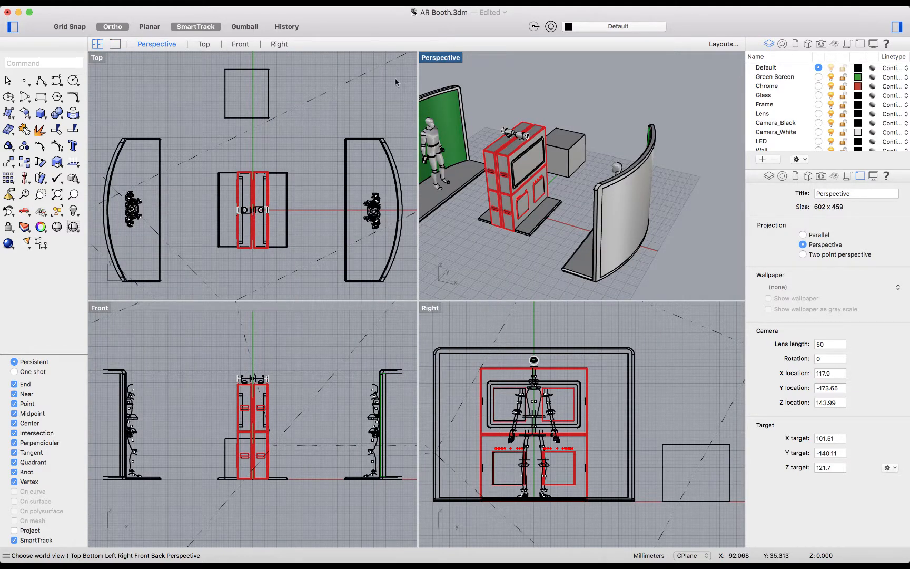
{"action": "double_click", "coordinate": [444, 59]}
{"action": "left_click", "coordinate": [205, 44]}
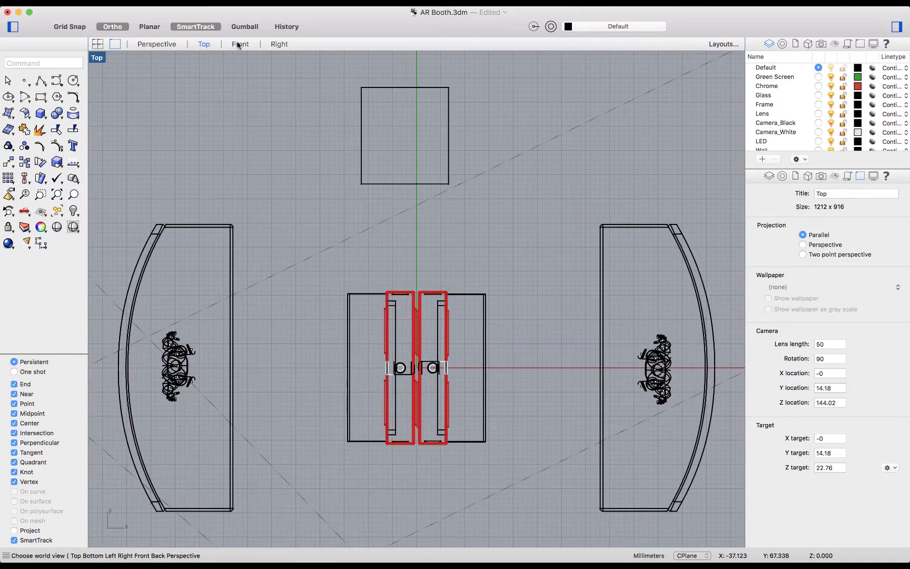
{"action": "left_click", "coordinate": [240, 44]}
{"action": "left_click", "coordinate": [199, 45]}
{"action": "double_click", "coordinate": [103, 59]}
{"action": "left_click", "coordinate": [450, 63]}
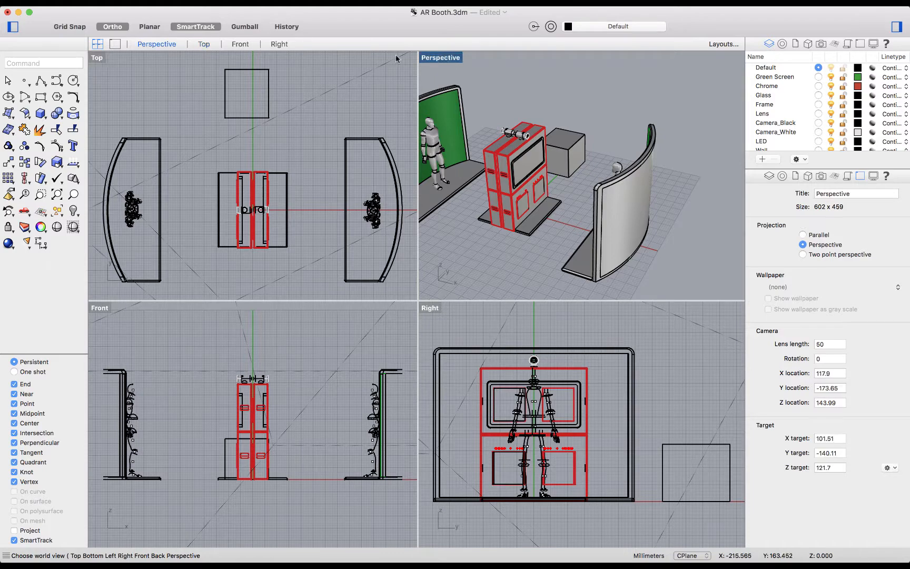
{"action": "left_click", "coordinate": [206, 44]}
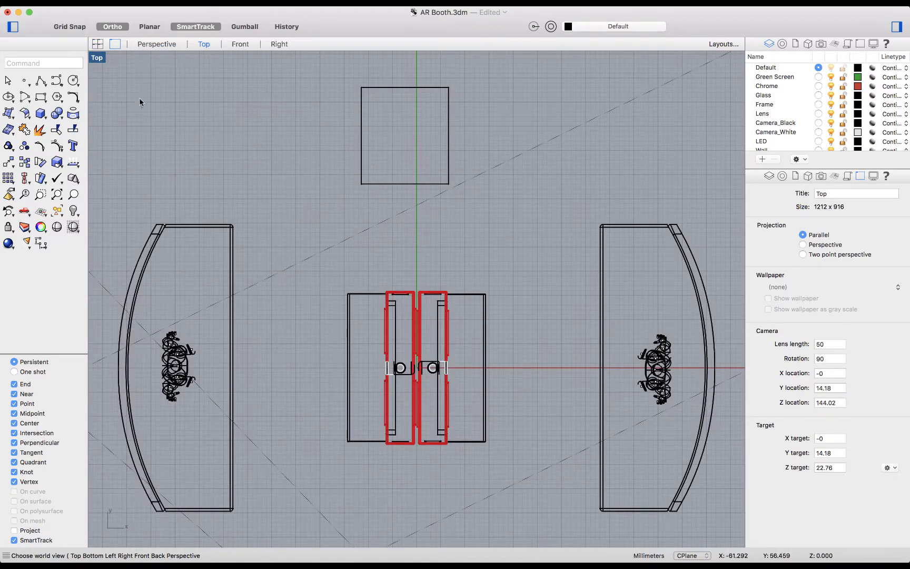
{"action": "left_click", "coordinate": [101, 47]}
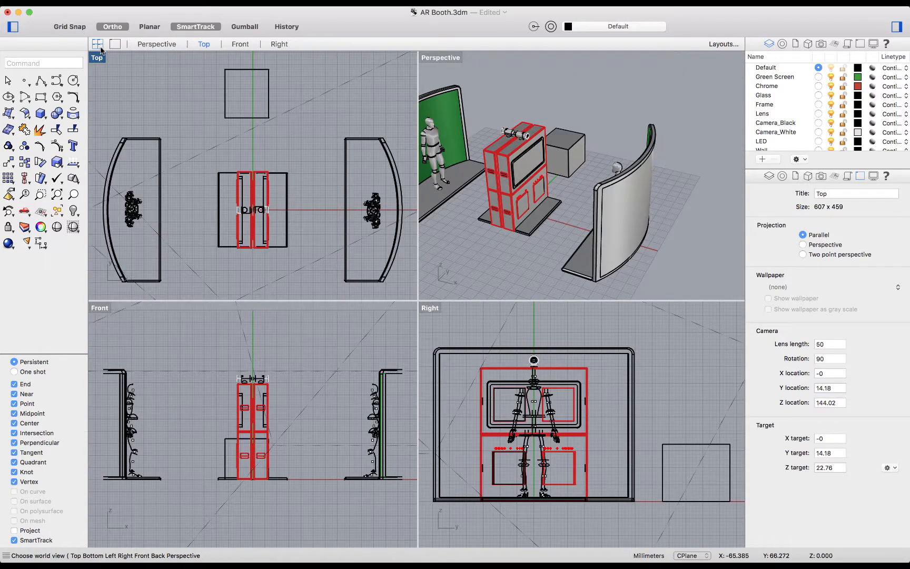
{"action": "double_click", "coordinate": [437, 55]}
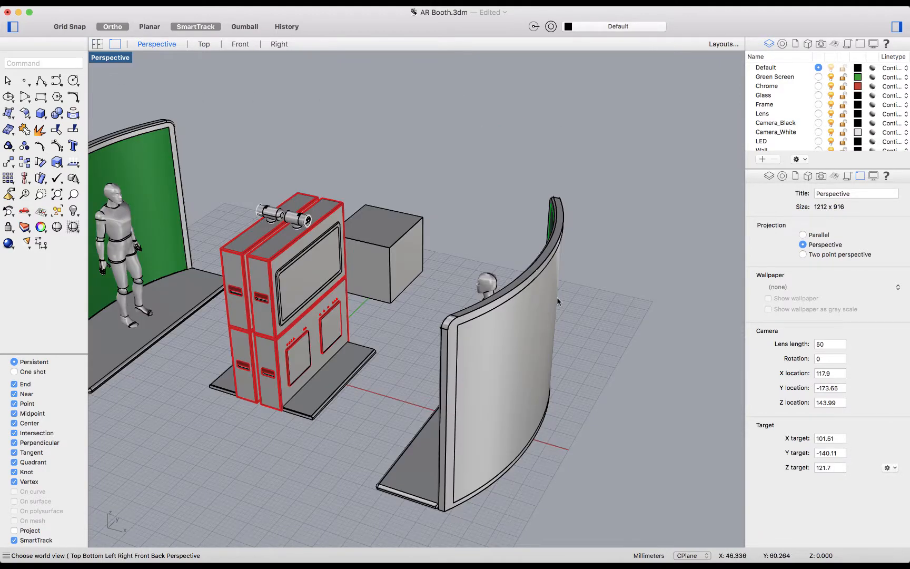
{"action": "left_click", "coordinate": [108, 58]}
{"action": "mouse_move", "coordinate": [193, 190]}
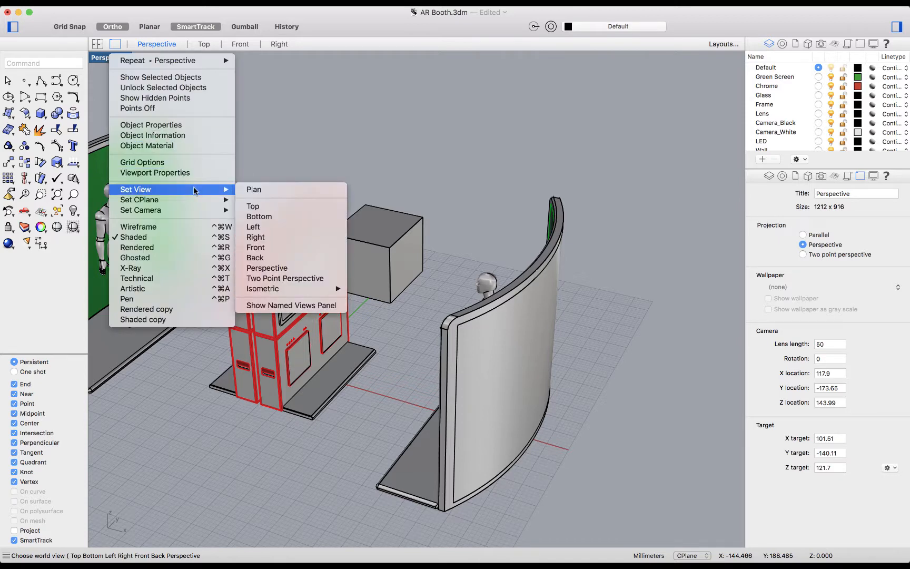
{"action": "left_click", "coordinate": [300, 205]}
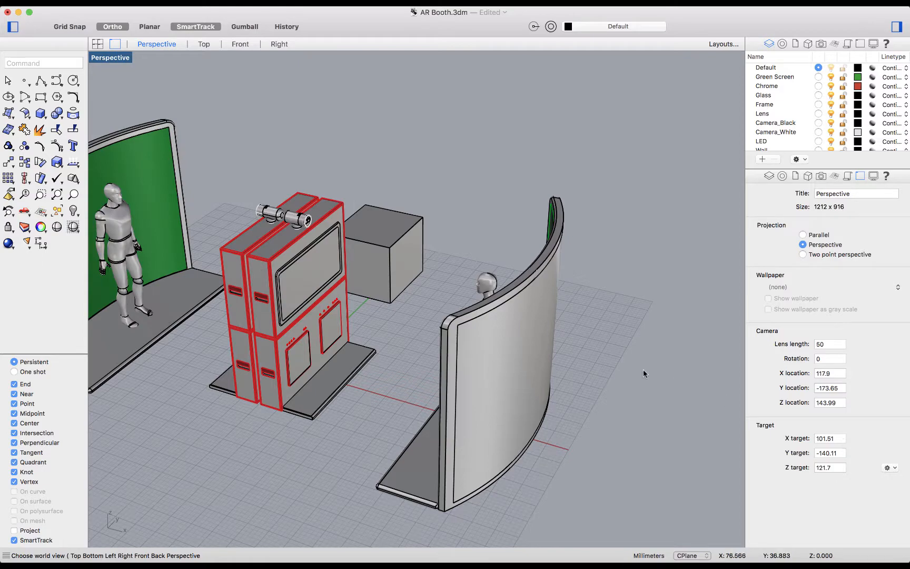
Step: Zoom the Perspective viewport to the selected mannequin behind the right-hand curved wall and deselect it
{"action": "left_click", "coordinate": [487, 275]}
{"action": "type", "text": "zs"}
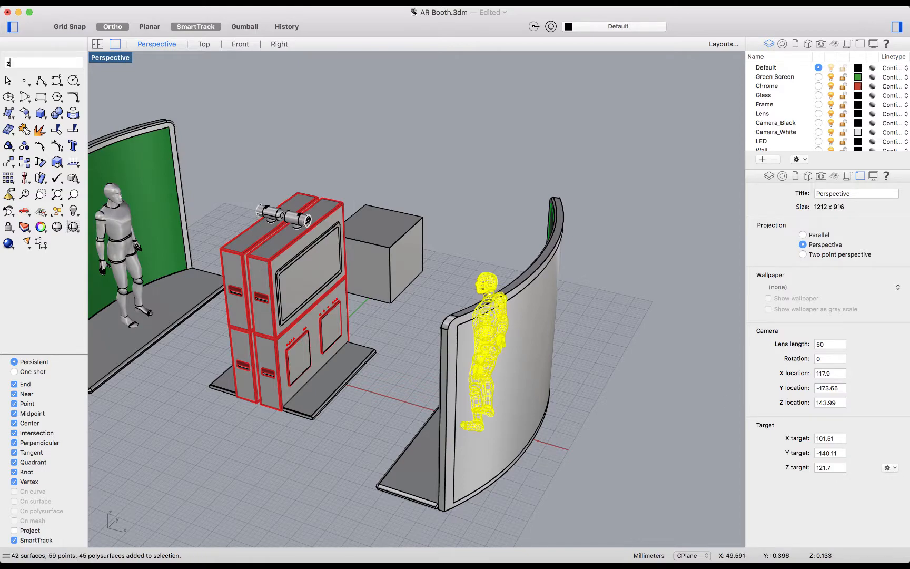
{"action": "key", "text": "Return"}
{"action": "right_click_drag", "start_coordinate": [641, 241], "coordinate": [675, 244]}
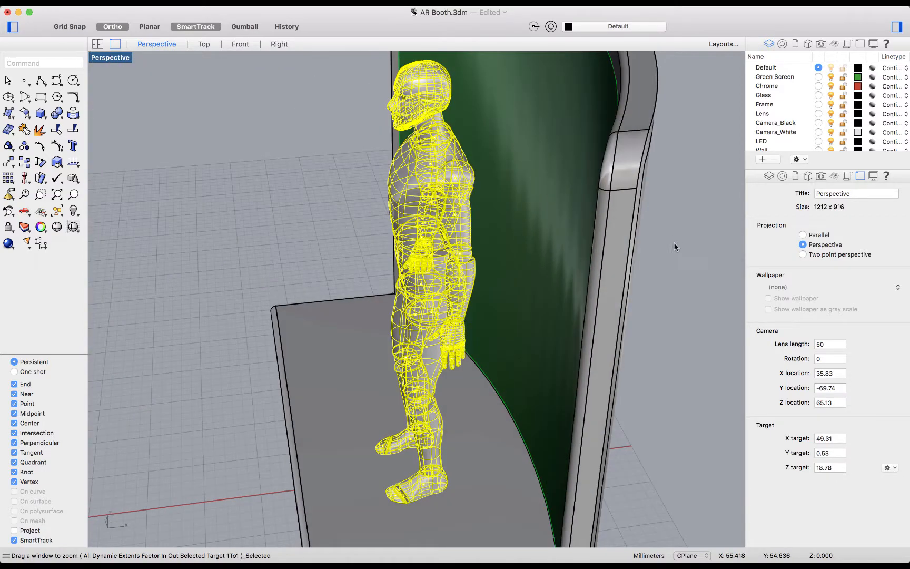
{"action": "left_click", "coordinate": [674, 244]}
Step: Change the Perspective viewport to the Top world view over the mannequin
{"action": "right_click_drag", "start_coordinate": [424, 233], "coordinate": [157, 51]}
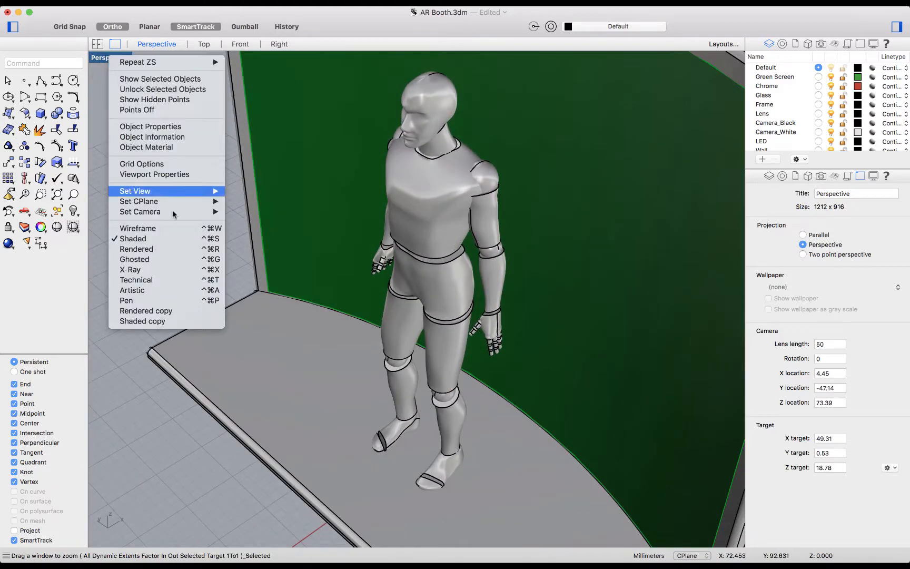
{"action": "mouse_move", "coordinate": [179, 191]}
{"action": "left_click", "coordinate": [274, 209]}
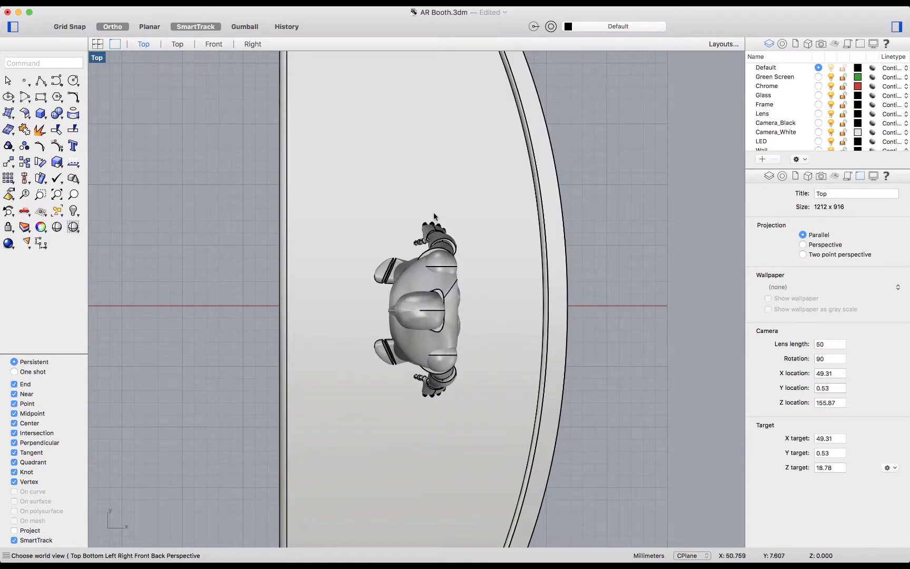
Step: Set the viewport to the plan view of its construction plane, showing the whole booth from above
{"action": "left_click", "coordinate": [98, 58]}
{"action": "mouse_move", "coordinate": [198, 189]}
{"action": "left_click", "coordinate": [261, 189]}
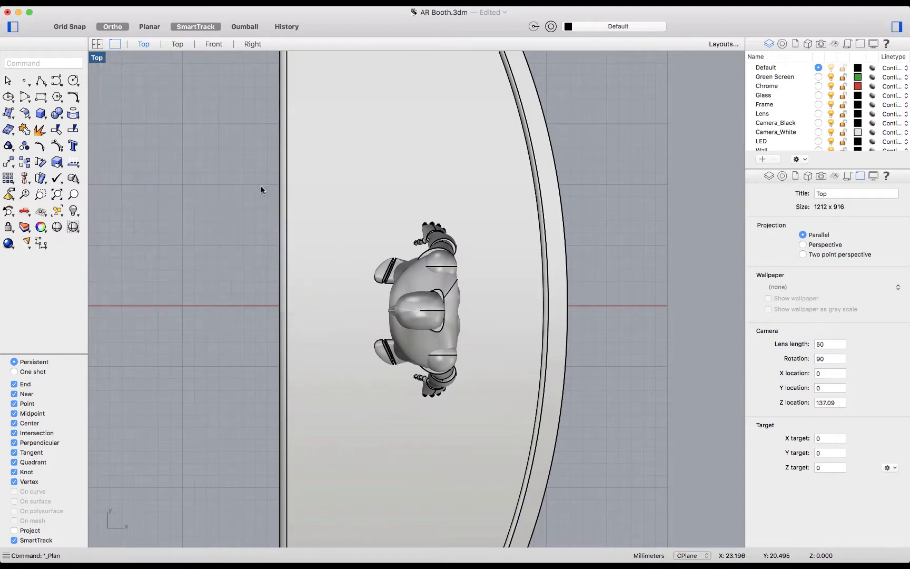
{"action": "scroll", "coordinate": [390, 285], "scroll_direction": "down", "scroll_amount": 8}
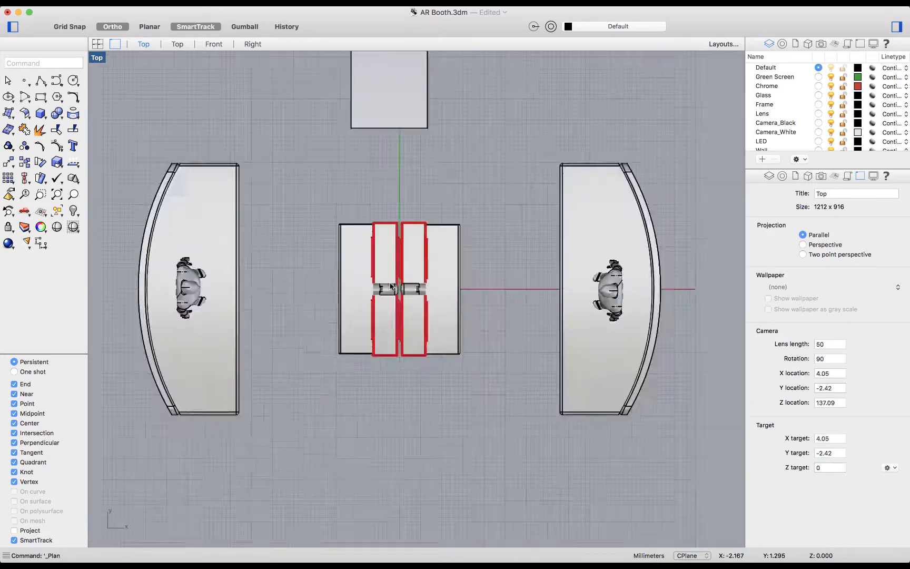
Step: Set the viewport to the SE isometric view of the booth
{"action": "scroll", "coordinate": [391, 286], "scroll_direction": "up", "scroll_amount": 6}
{"action": "scroll", "coordinate": [391, 286], "scroll_direction": "down", "scroll_amount": 4}
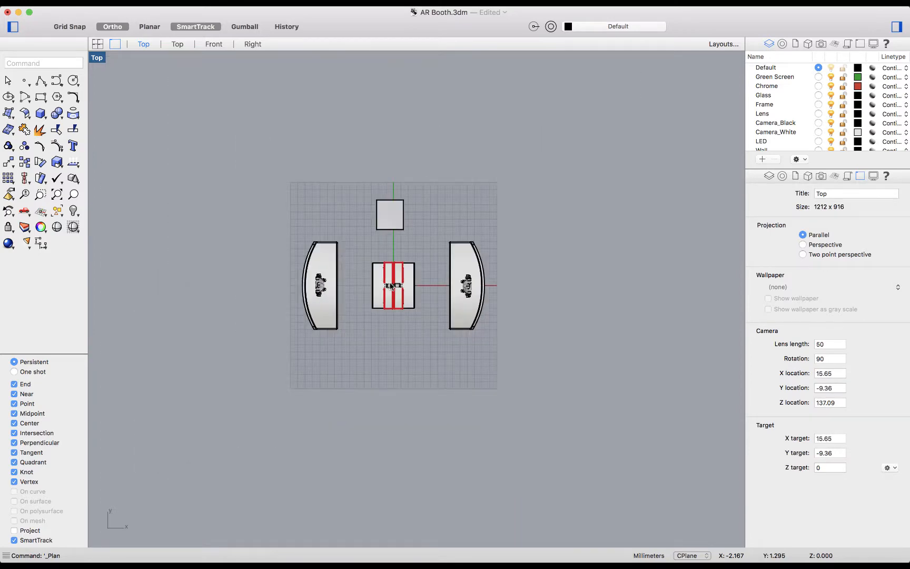
{"action": "left_click", "coordinate": [95, 57]}
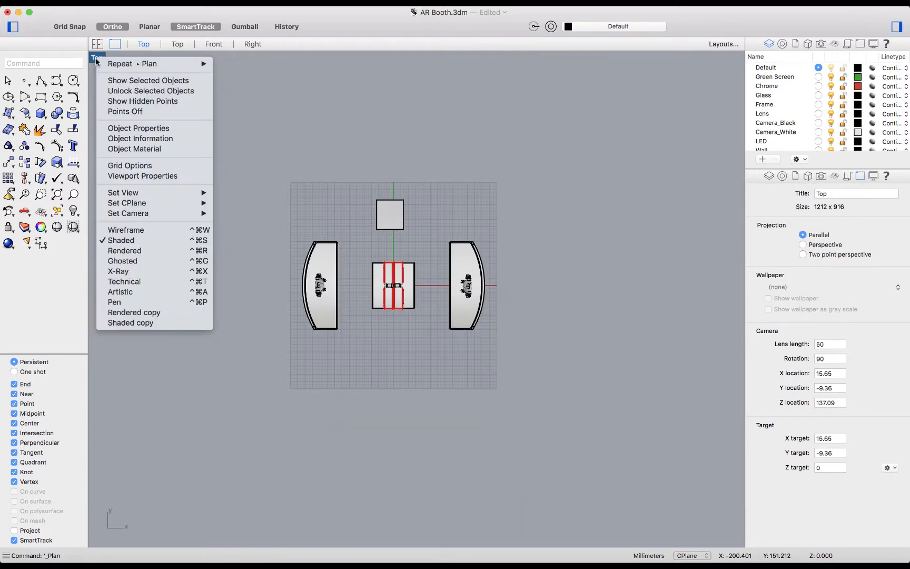
{"action": "mouse_move", "coordinate": [192, 192]}
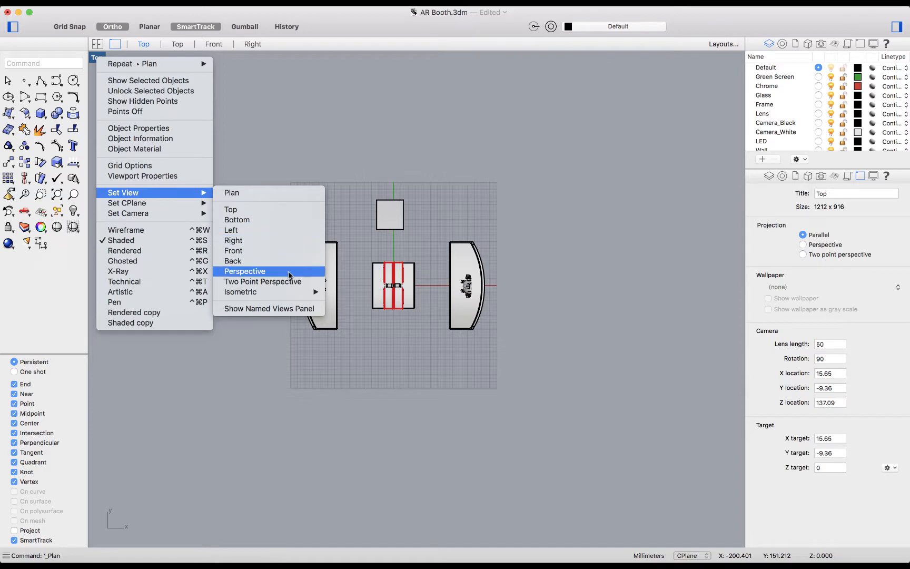
{"action": "mouse_move", "coordinate": [292, 295]}
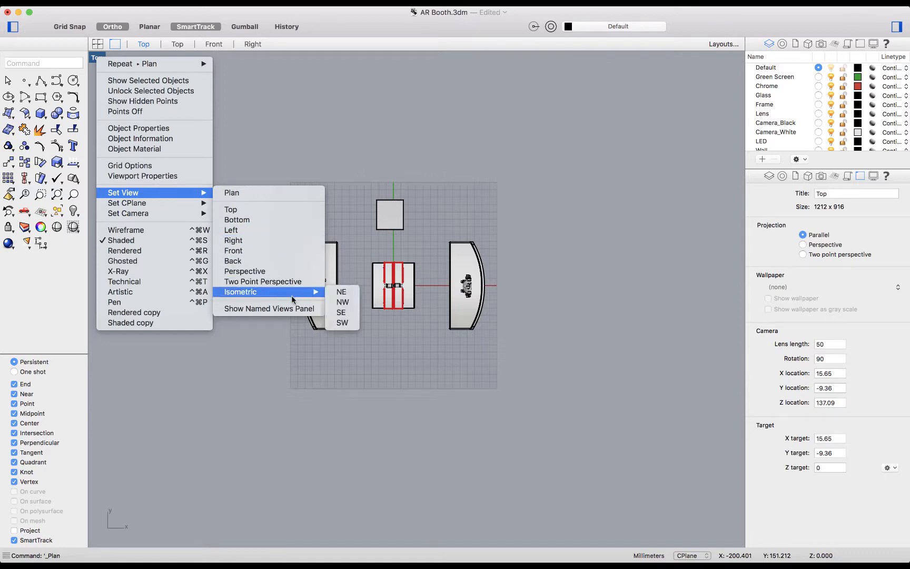
{"action": "left_click", "coordinate": [347, 312]}
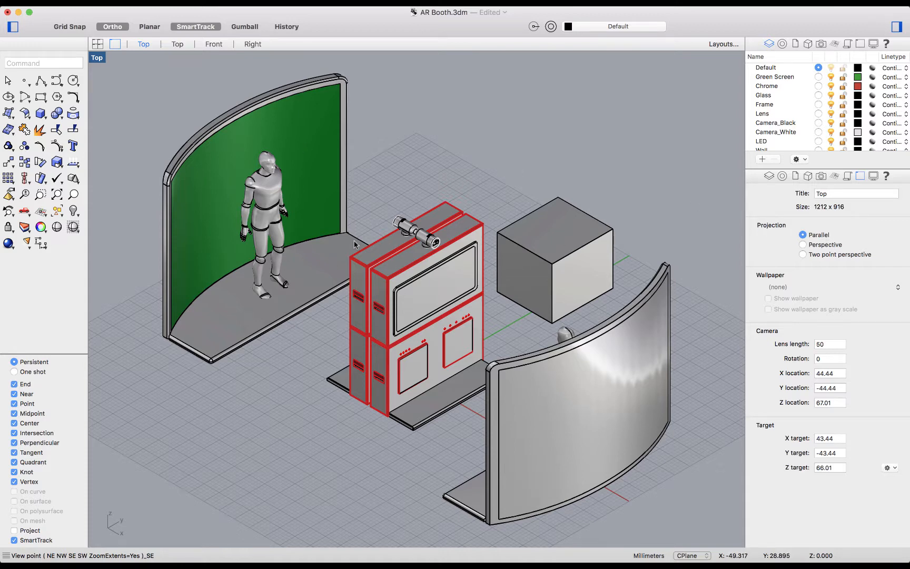
Step: Turn the view to look along the booth from a raised front angle and align the construction plane to it with CPlane
{"action": "left_click", "coordinate": [97, 59]}
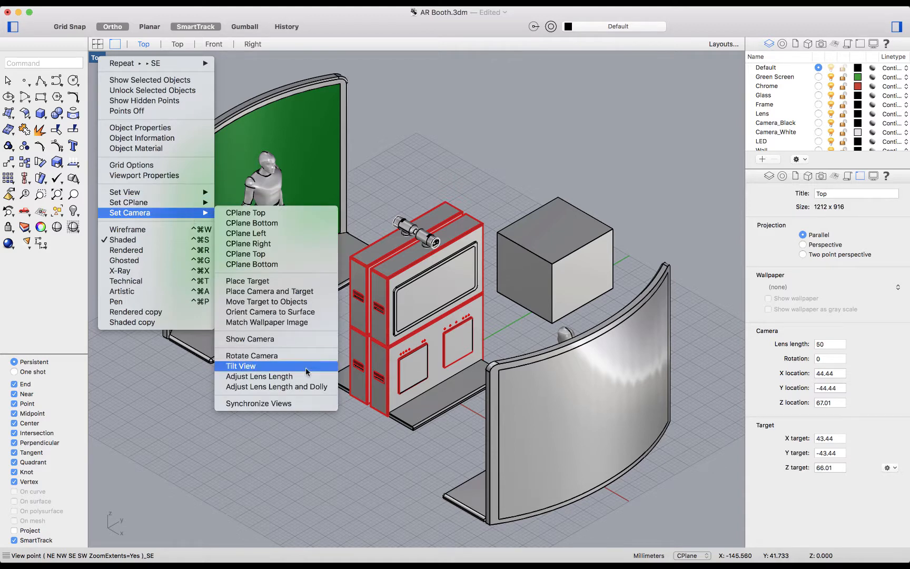
{"action": "left_click", "coordinate": [341, 450]}
{"action": "right_click_drag", "start_coordinate": [413, 460], "coordinate": [452, 458]}
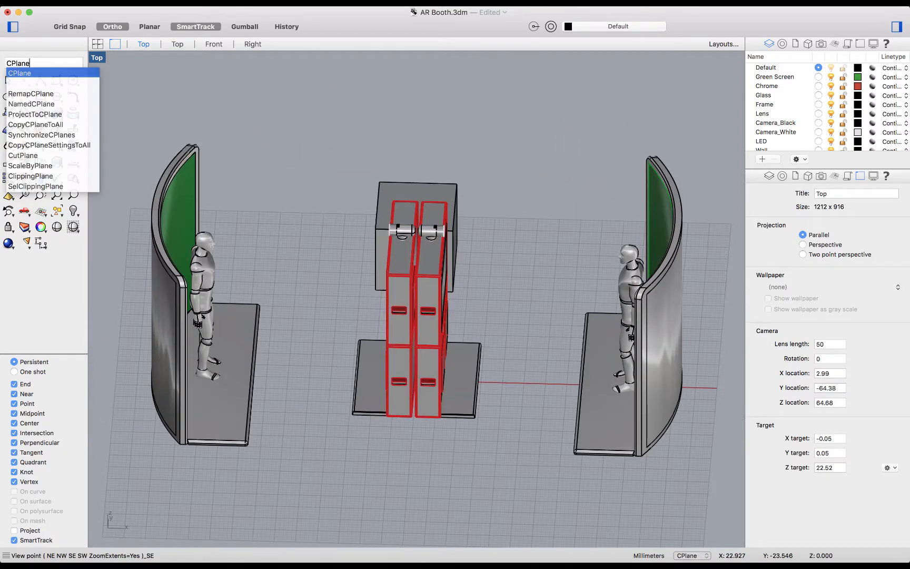
{"action": "key", "text": "Return"}
{"action": "left_click", "coordinate": [54, 228]}
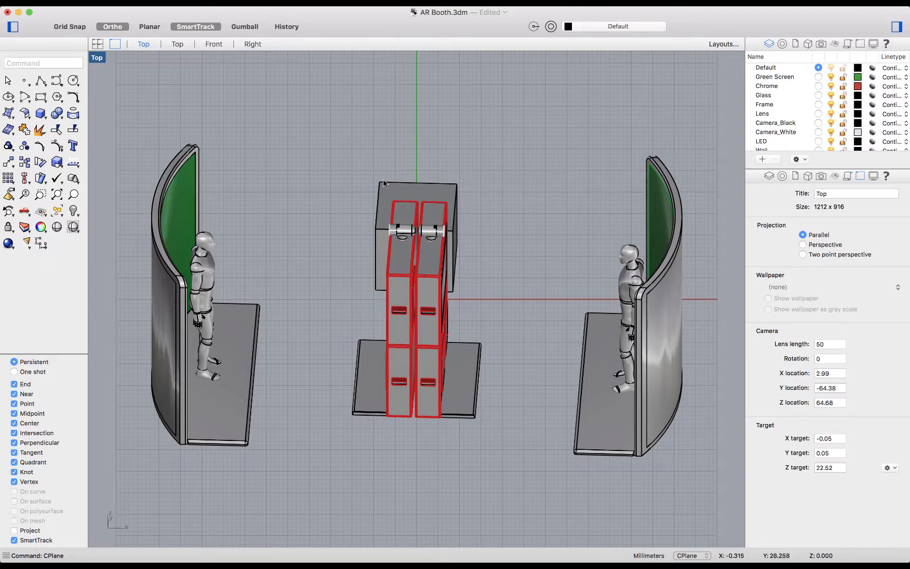
Step: Switch the viewport projection to Perspective, zoom to the extents of the booth and orbit to an angled view
{"action": "right_click_drag", "start_coordinate": [324, 180], "coordinate": [339, 178]}
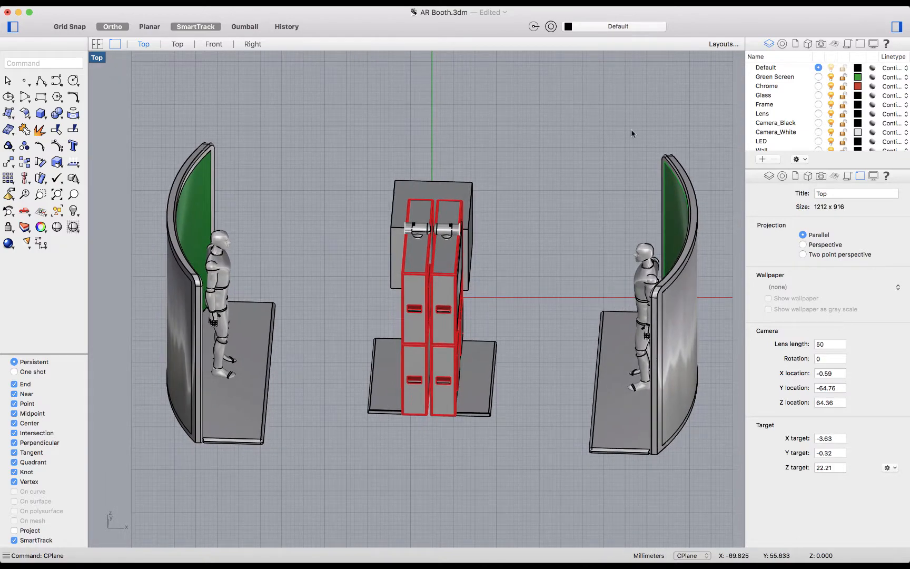
{"action": "left_click", "coordinate": [802, 244]}
{"action": "right_click_drag", "start_coordinate": [493, 282], "coordinate": [517, 283]}
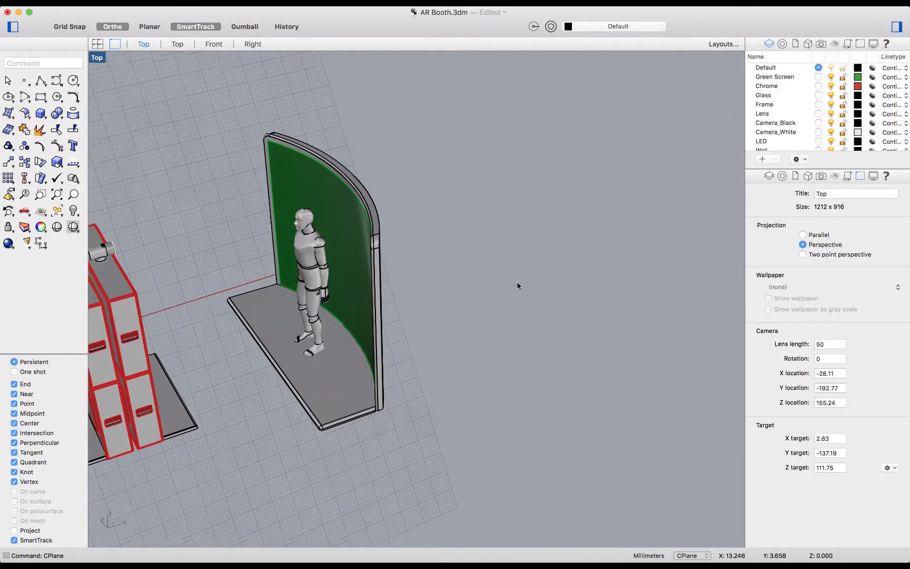
{"action": "type", "text": "zea"}
{"action": "key", "text": "Return"}
{"action": "right_click_drag", "start_coordinate": [412, 286], "coordinate": [357, 242]}
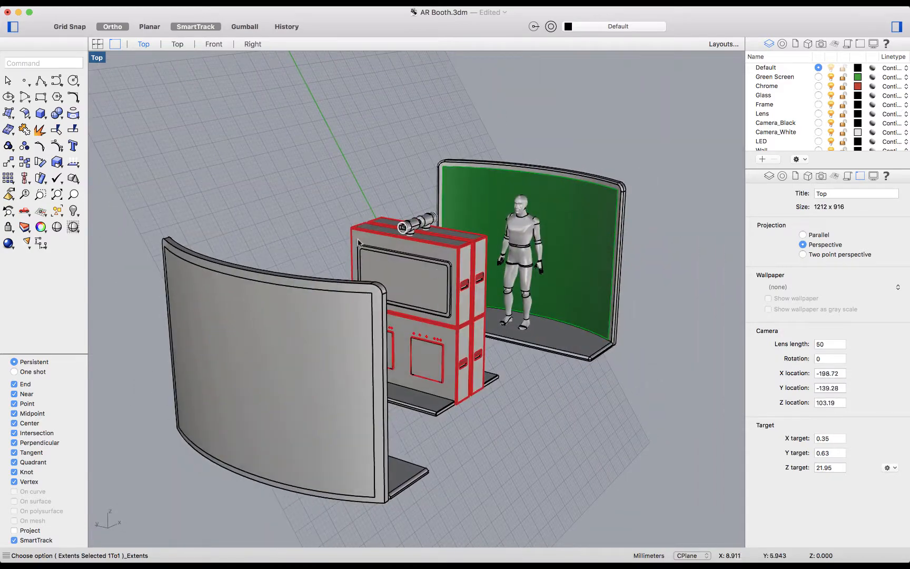
Step: Set the camera to the CPlane Top view
{"action": "left_click", "coordinate": [96, 58]}
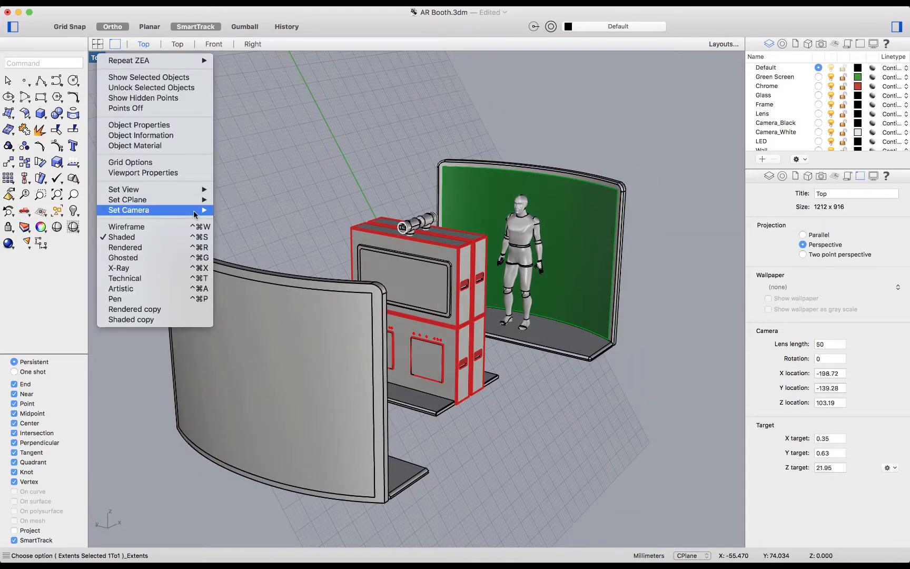
{"action": "mouse_move", "coordinate": [203, 210]}
{"action": "left_click", "coordinate": [279, 210]}
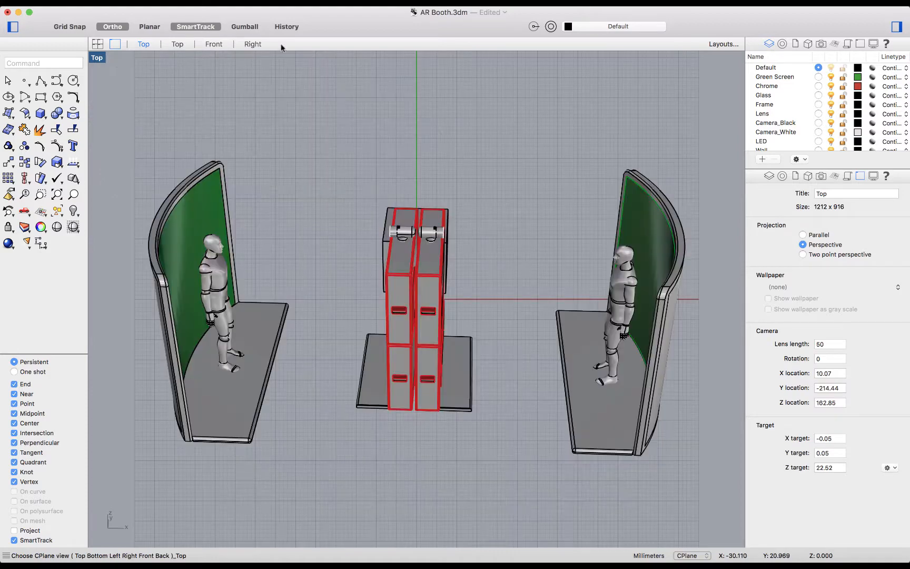
Step: Orient the camera to a point on the front face of the grey box behind the kiosk
{"action": "left_click", "coordinate": [97, 58]}
{"action": "mouse_move", "coordinate": [186, 215]}
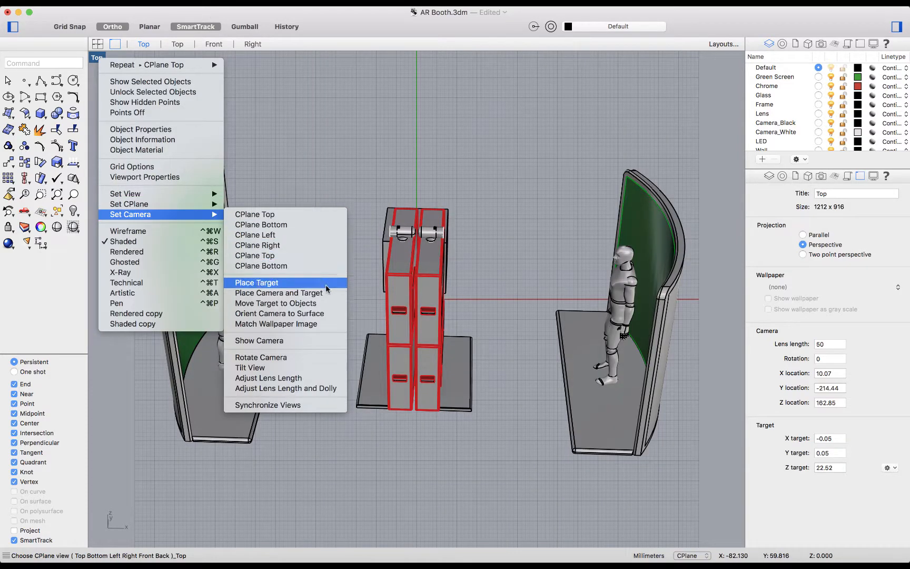
{"action": "left_click", "coordinate": [323, 315]}
{"action": "right_click_drag", "start_coordinate": [488, 260], "coordinate": [467, 264]}
{"action": "left_click", "coordinate": [488, 265]}
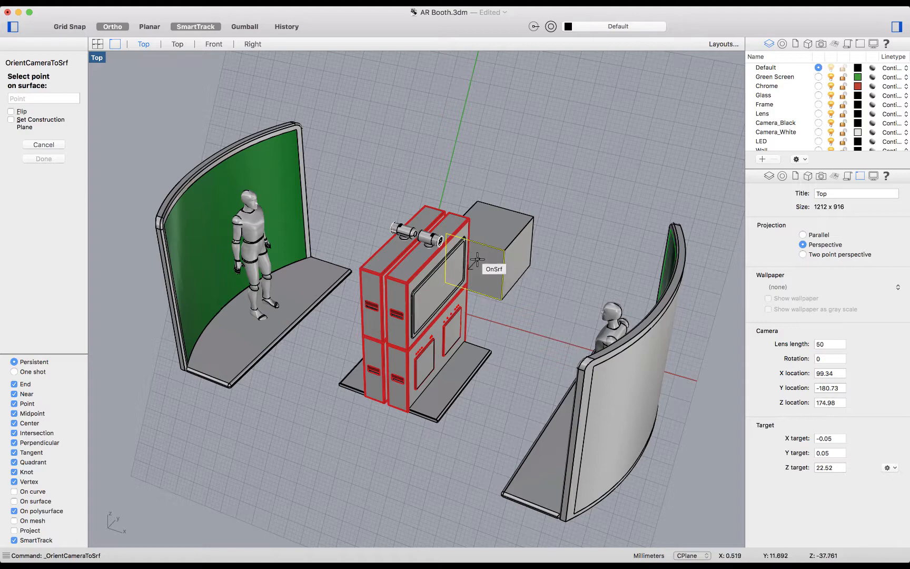
{"action": "left_click", "coordinate": [477, 259]}
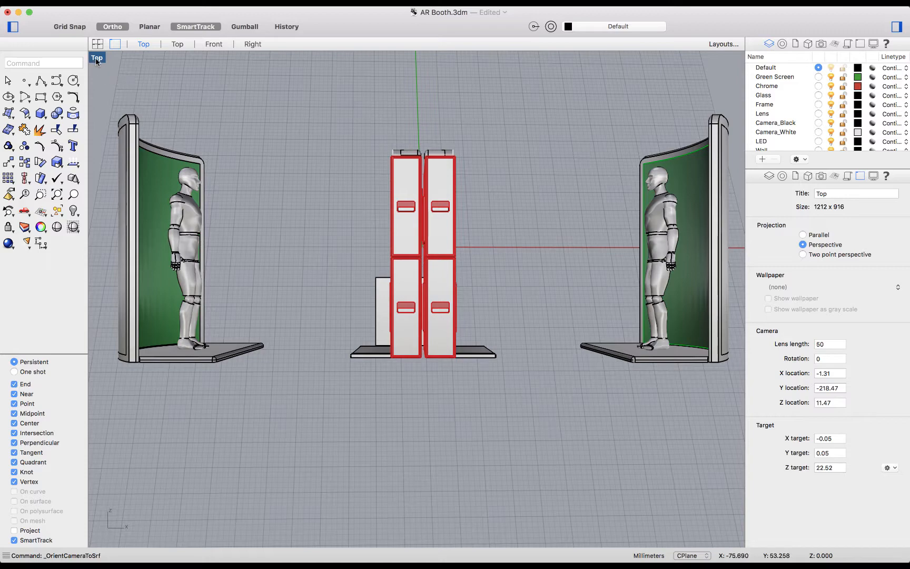
Step: Compare the surface-oriented view in Parallel projection, return to Perspective projection and orbit around the booth
{"action": "left_click", "coordinate": [818, 235]}
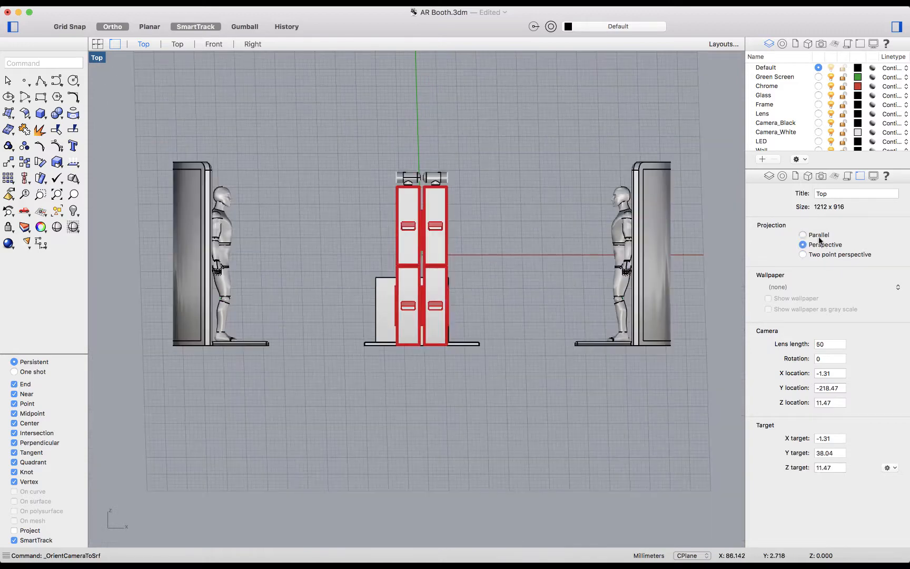
{"action": "left_click", "coordinate": [821, 245]}
{"action": "right_click_drag", "start_coordinate": [418, 200], "coordinate": [429, 218]}
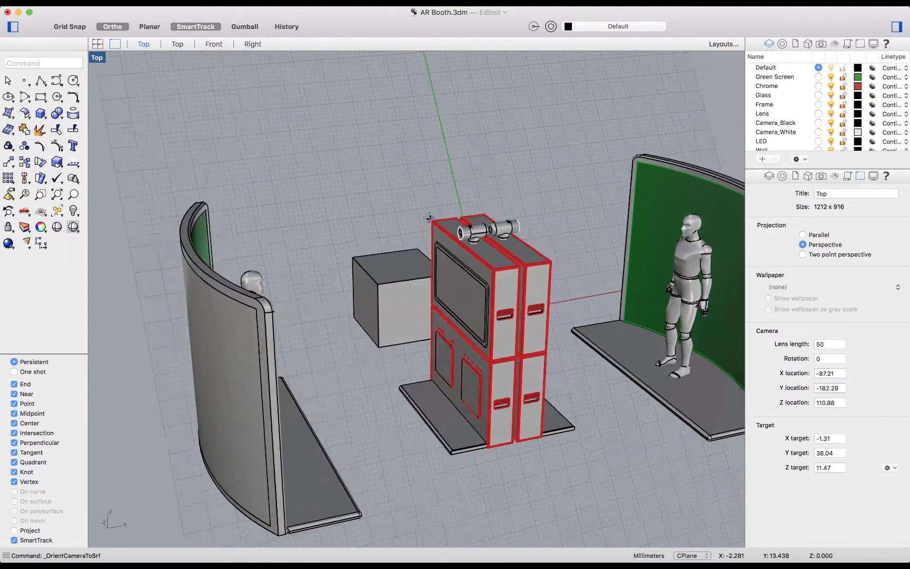
Step: Show the viewport's camera object and set the viewport to the standard Perspective view
{"action": "right_click", "coordinate": [101, 58]}
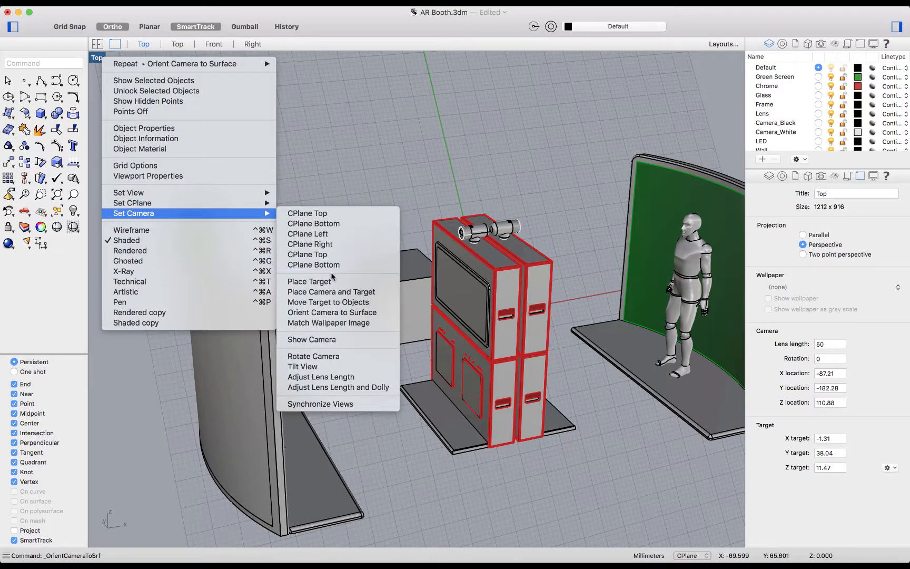
{"action": "left_click", "coordinate": [364, 341]}
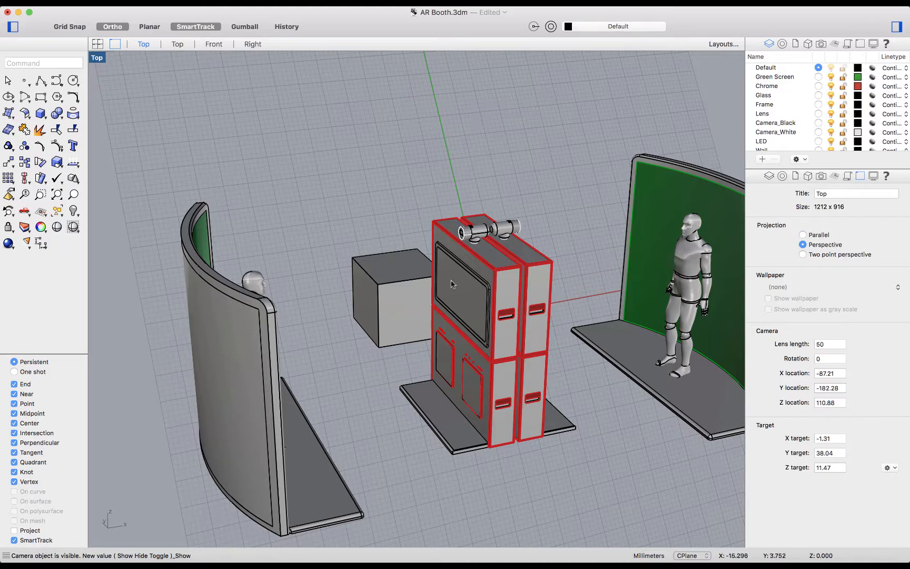
{"action": "left_click", "coordinate": [96, 59]}
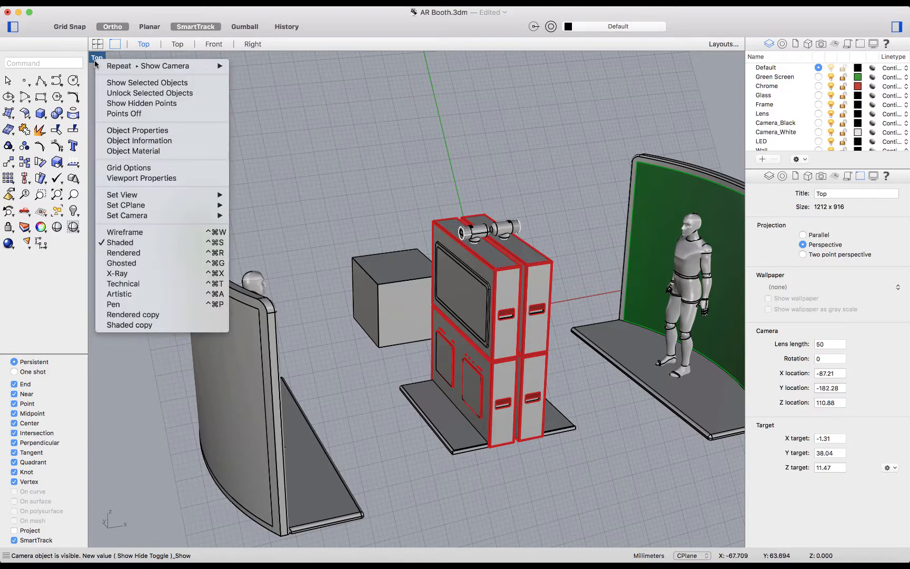
{"action": "mouse_move", "coordinate": [196, 195]}
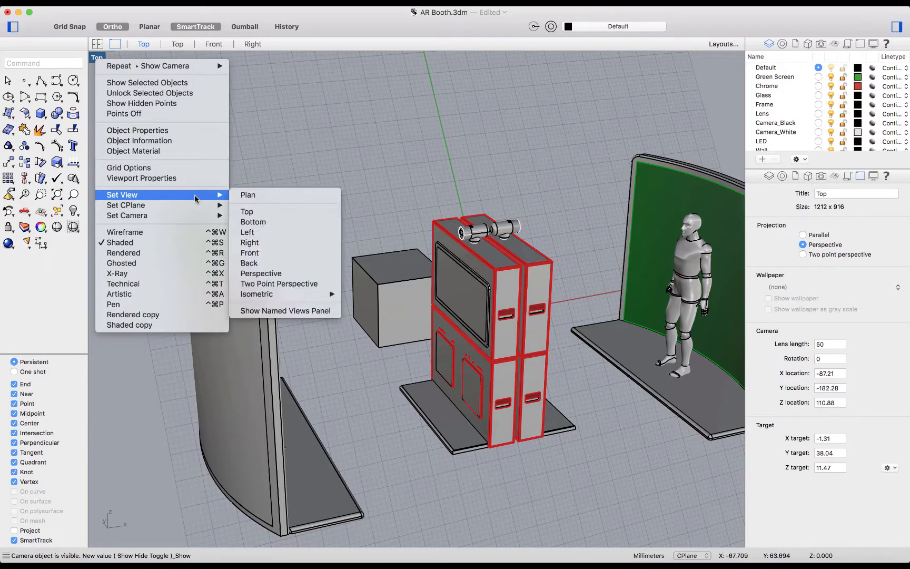
{"action": "left_click", "coordinate": [284, 273]}
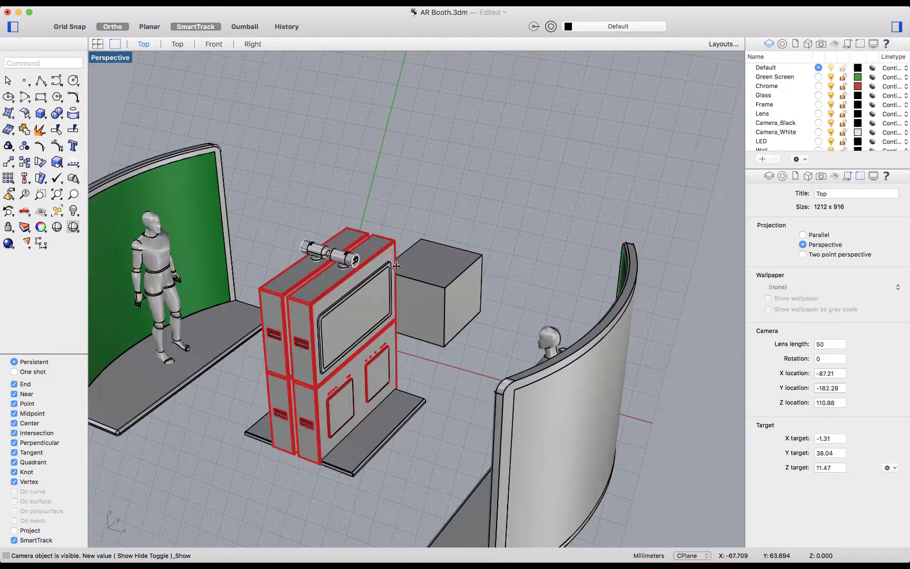
Step: Restore the four-viewport layout and fit the whole camera frustum in the Top, Front and Right viewports
{"action": "double_click", "coordinate": [124, 59]}
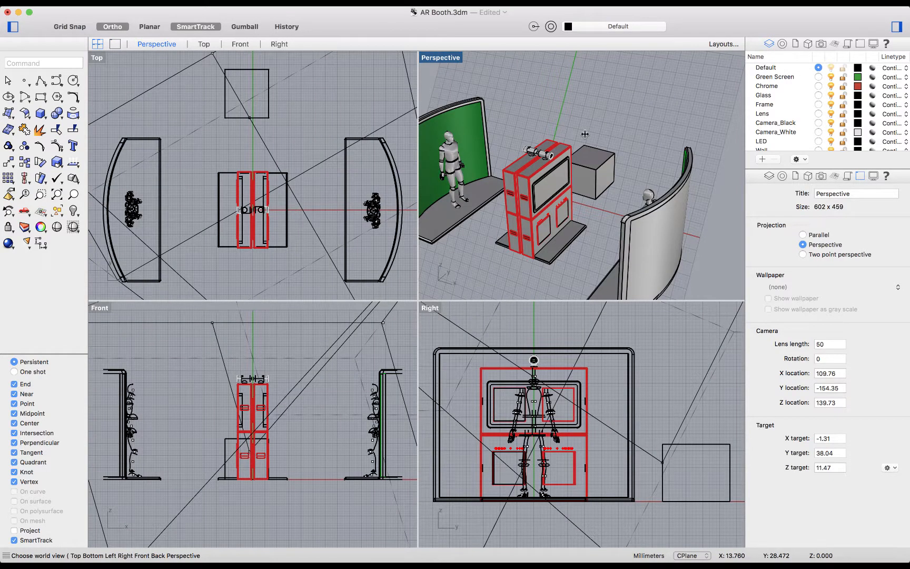
{"action": "left_click", "coordinate": [295, 142]}
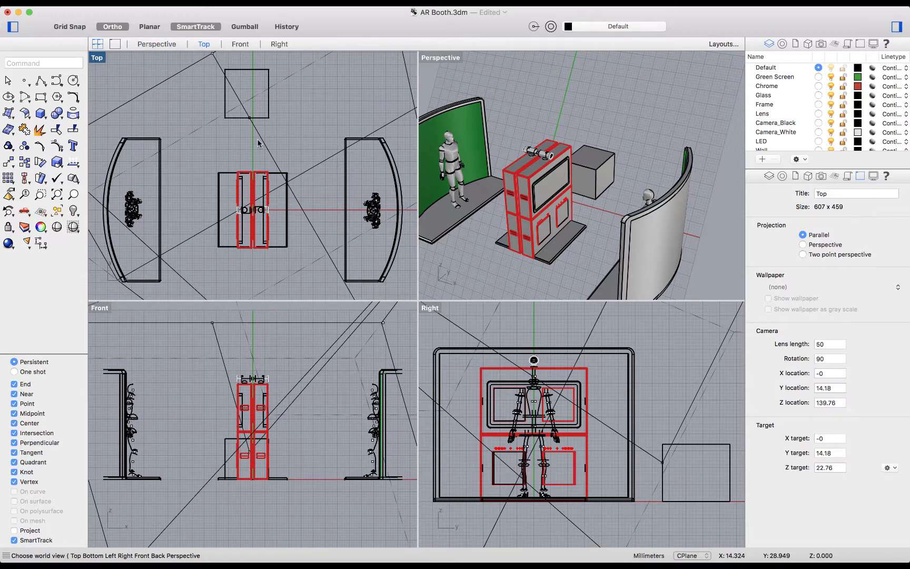
{"action": "scroll", "coordinate": [268, 165], "scroll_direction": "down", "scroll_amount": 10}
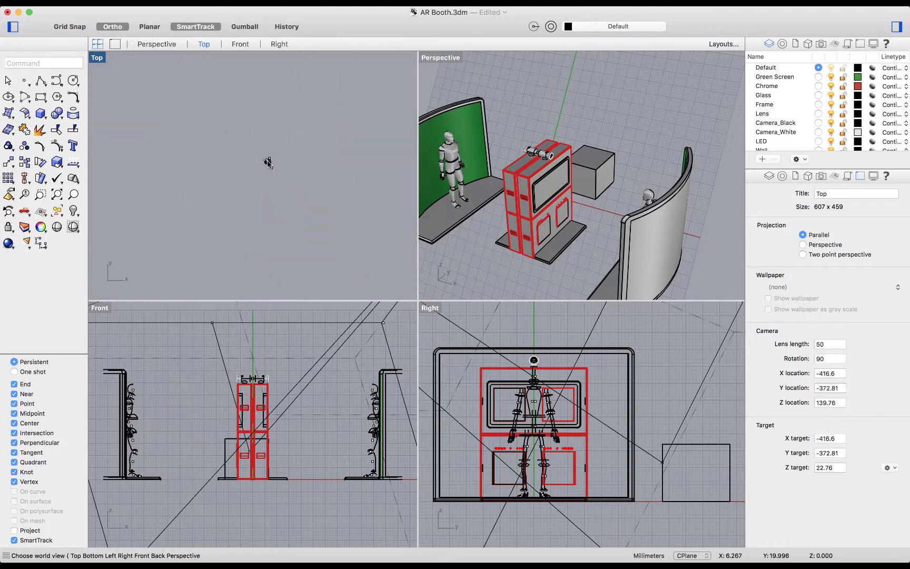
{"action": "scroll", "coordinate": [296, 383], "scroll_direction": "down", "scroll_amount": 10}
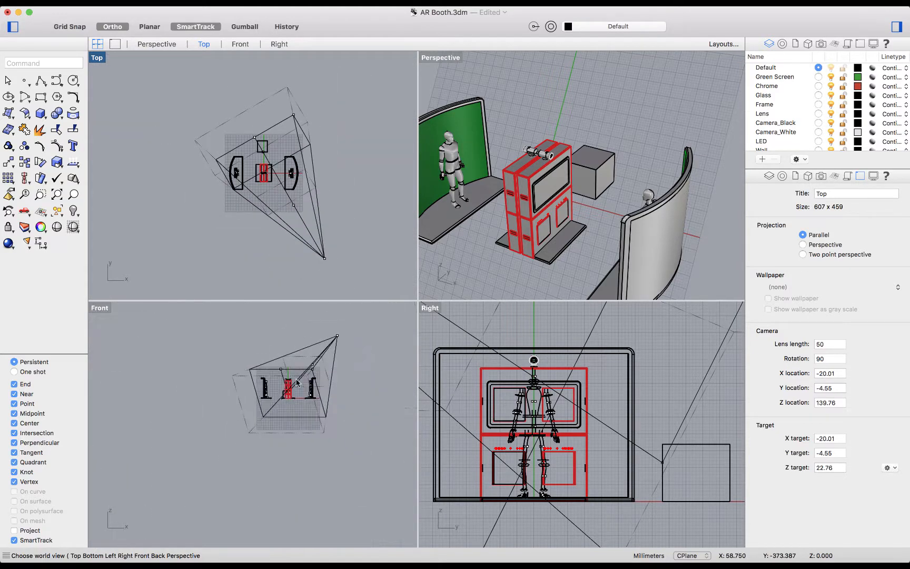
{"action": "scroll", "coordinate": [609, 451], "scroll_direction": "down", "scroll_amount": 10}
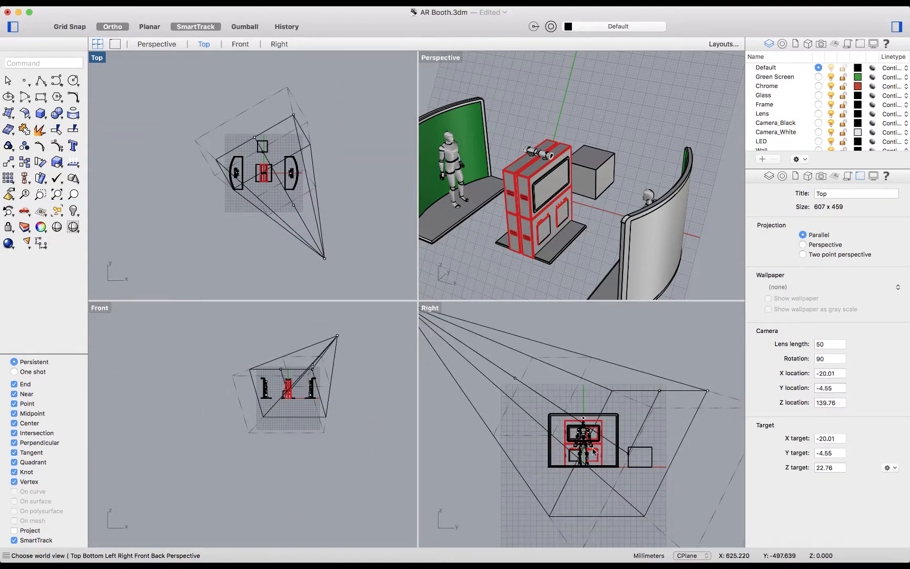
{"action": "scroll", "coordinate": [630, 425], "scroll_direction": "down", "scroll_amount": 3}
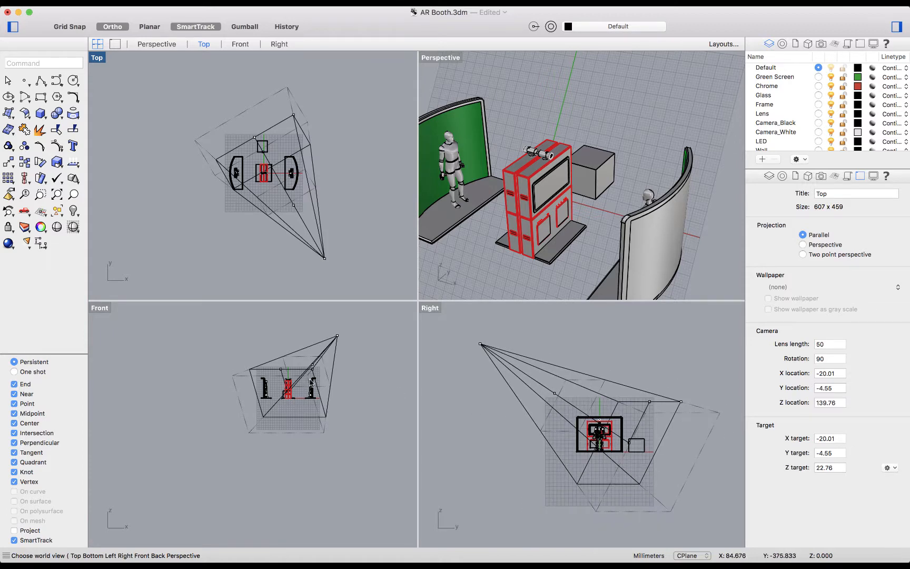
Step: Draw a single-segment polyline from the camera's location point in the Front viewport to the camera widget's point beside the box in Top
{"action": "right_click_drag", "start_coordinate": [312, 373], "coordinate": [313, 376]}
{"action": "type", "text": "l"}
{"action": "key", "text": "Return"}
{"action": "left_click", "coordinate": [337, 339]}
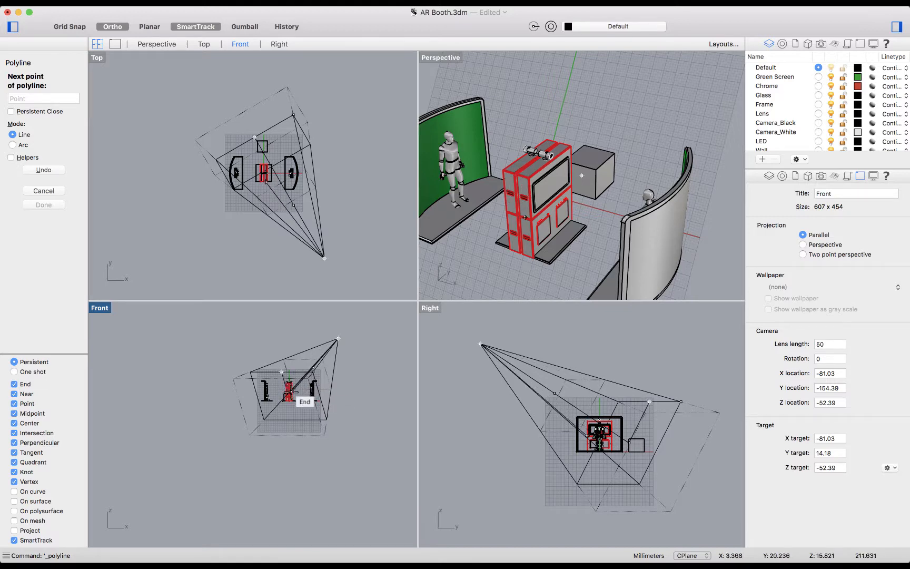
{"action": "left_click", "coordinate": [255, 137]}
{"action": "key", "text": "Return"}
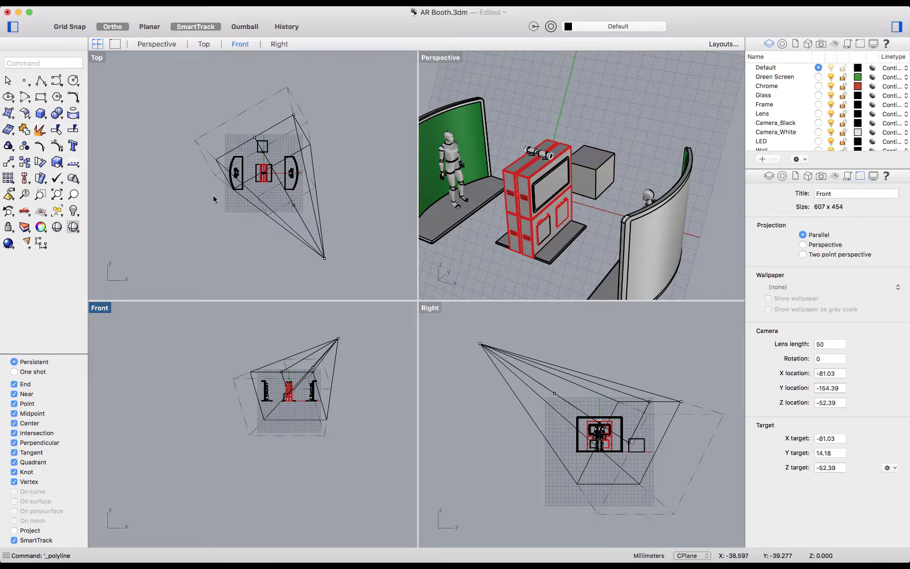
Step: Select the drawn line and move it a short distance down toward the booth in the Perspective viewport
{"action": "left_click", "coordinate": [268, 151]}
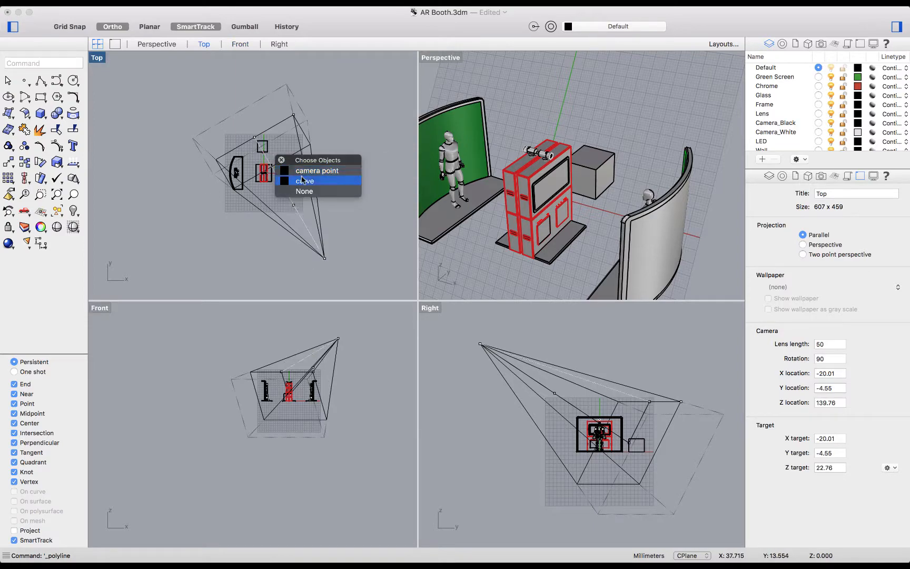
{"action": "left_click", "coordinate": [300, 178]}
{"action": "right_click_drag", "start_coordinate": [599, 219], "coordinate": [692, 209]}
{"action": "right_click_drag", "start_coordinate": [551, 217], "coordinate": [567, 212]}
{"action": "right_click_drag", "start_coordinate": [640, 121], "coordinate": [543, 242], "text": "shift"}
{"action": "type", "text": "m"}
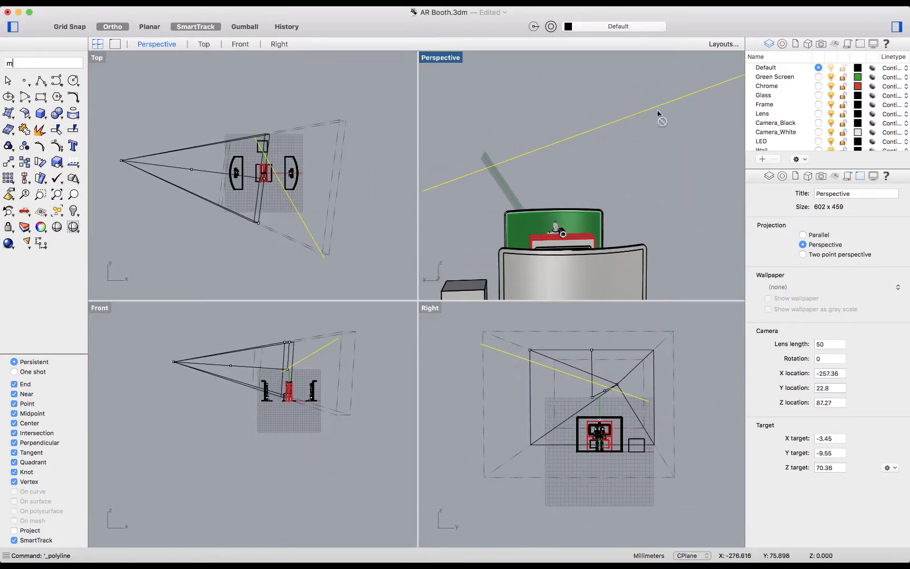
{"action": "key", "text": "Return"}
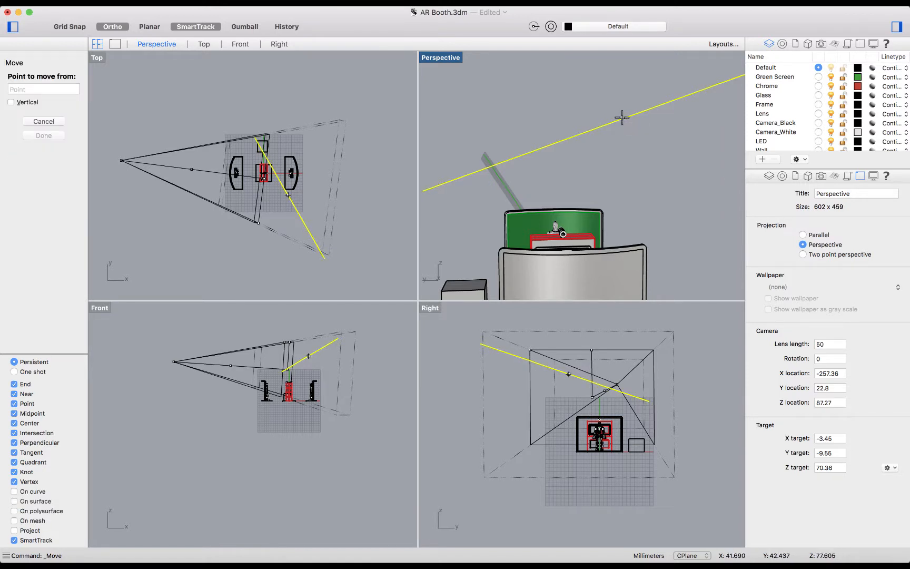
{"action": "left_click", "coordinate": [623, 119]}
{"action": "left_click", "coordinate": [642, 157]}
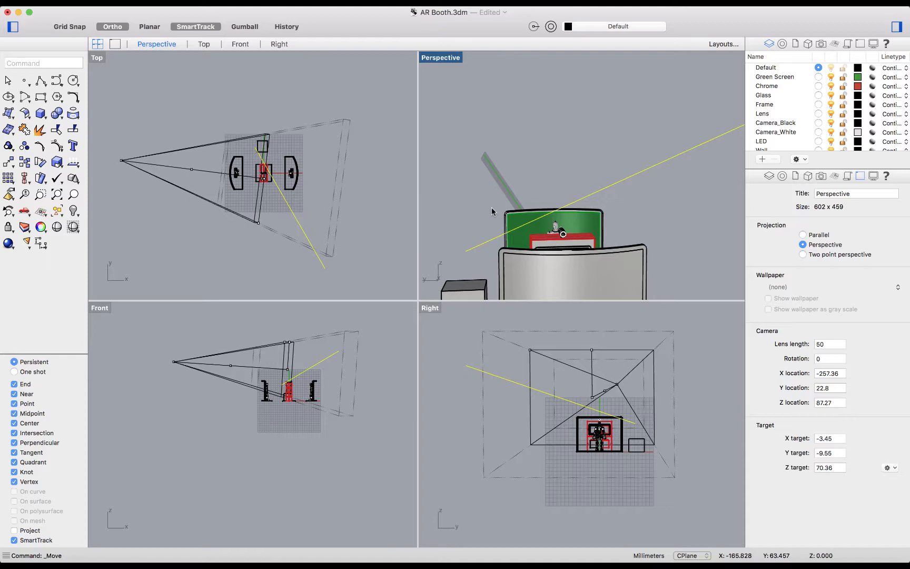
Step: Delete the selected line and rotate the Perspective viewport's camera downward to a target of about X -20, Y 15, Z 27
{"action": "key", "text": "Delete"}
{"action": "right_click_drag", "start_coordinate": [606, 187], "coordinate": [533, 173]}
{"action": "left_click", "coordinate": [453, 59]}
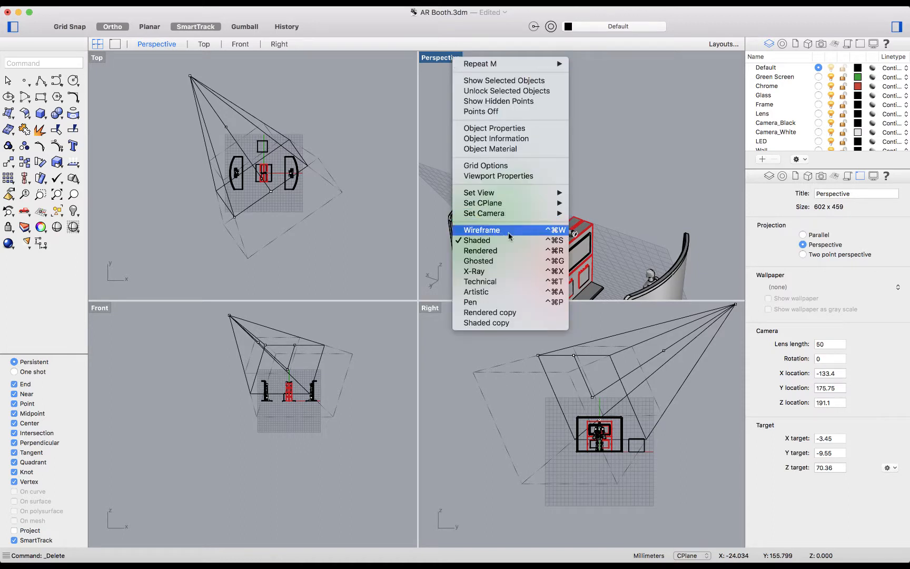
{"action": "mouse_move", "coordinate": [514, 213]}
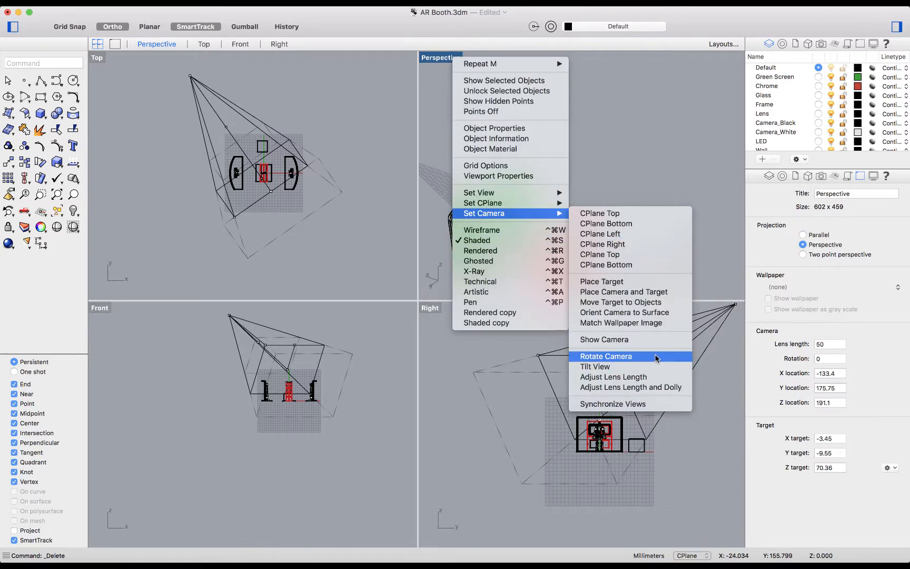
{"action": "left_click", "coordinate": [657, 358]}
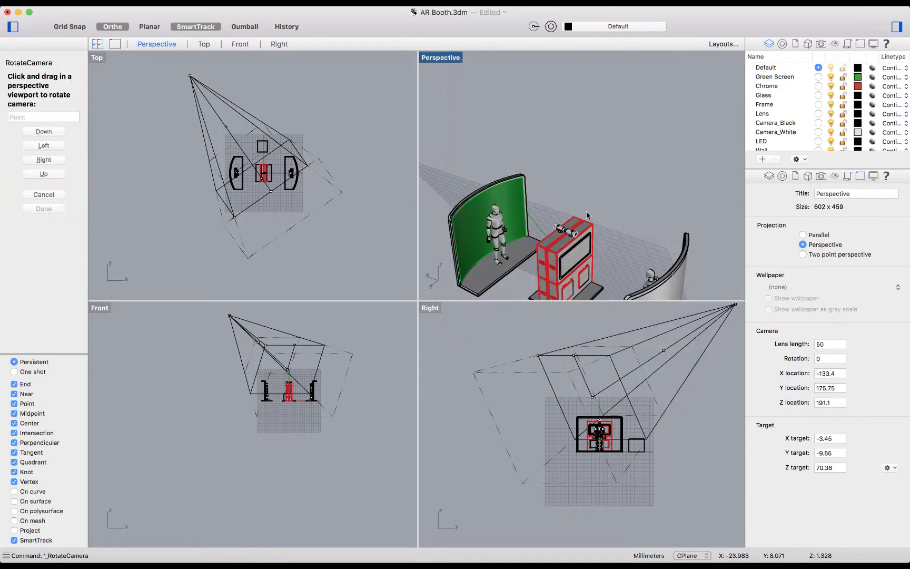
{"action": "mouse_move", "coordinate": [586, 215]}
{"action": "left_mouse_down"}
{"action": "mouse_move", "coordinate": [597, 199]}
{"action": "mouse_move", "coordinate": [579, 189]}
{"action": "mouse_move", "coordinate": [600, 206]}
{"action": "mouse_move", "coordinate": [548, 205]}
{"action": "mouse_move", "coordinate": [574, 221]}
{"action": "mouse_move", "coordinate": [587, 196]}
{"action": "left_mouse_up"}
Step: Tilt the Perspective view with Tilt View to a camera rotation of about 35 degrees
{"action": "left_click", "coordinate": [444, 58]}
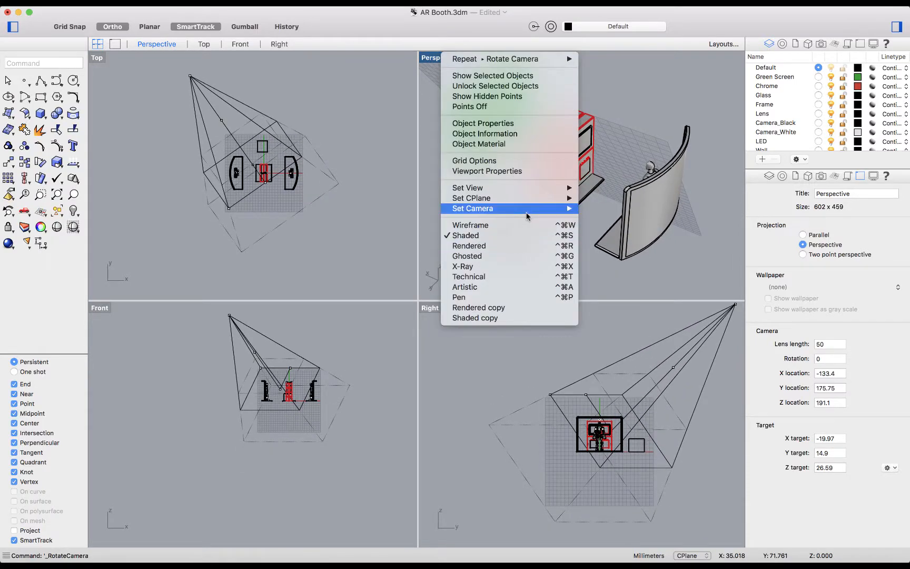
{"action": "mouse_move", "coordinate": [527, 215]}
{"action": "left_click", "coordinate": [605, 361]}
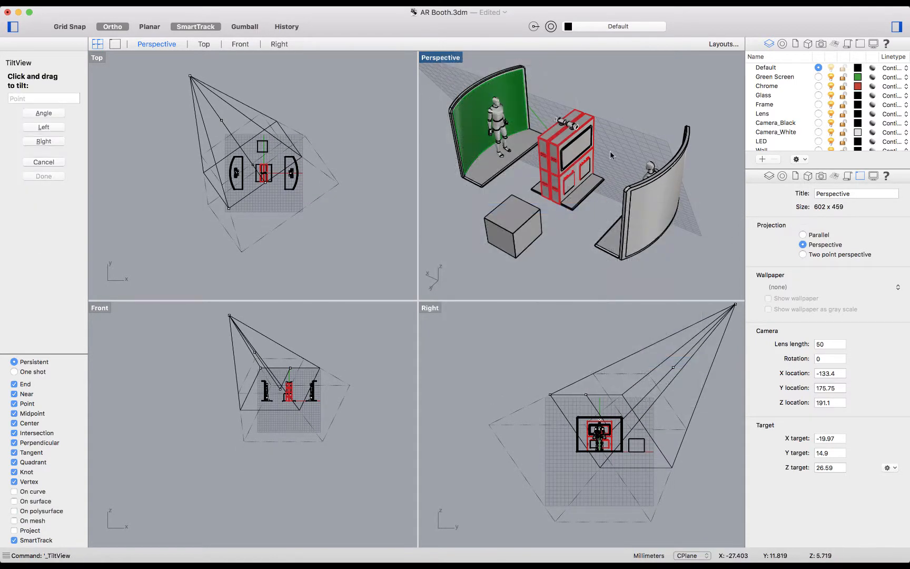
{"action": "left_click_drag", "start_coordinate": [611, 155], "coordinate": [634, 196]}
Step: Set the Perspective camera's rotation back to 0
{"action": "left_click_drag", "start_coordinate": [837, 373], "coordinate": [745, 372]}
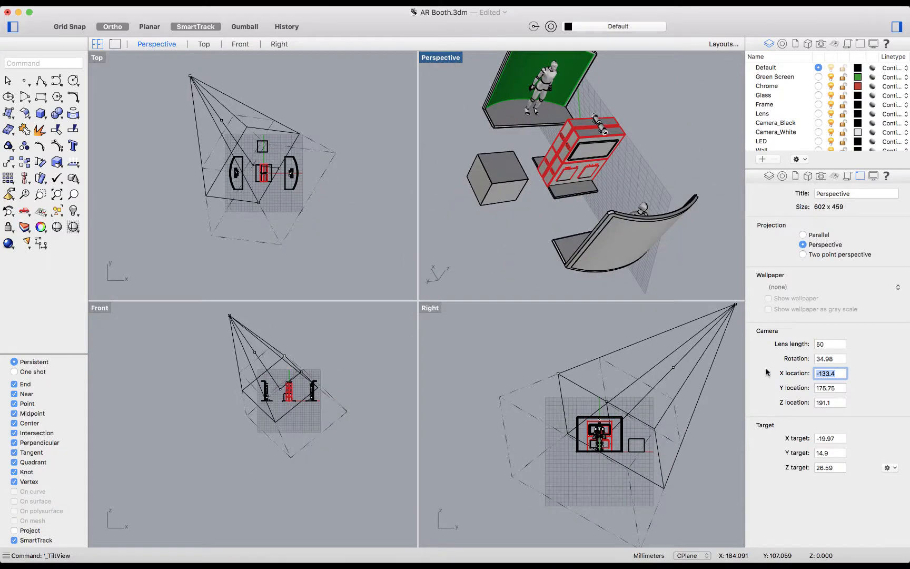
{"action": "left_click", "coordinate": [838, 358]}
{"action": "type", "text": "0"}
{"action": "key", "text": "Return"}
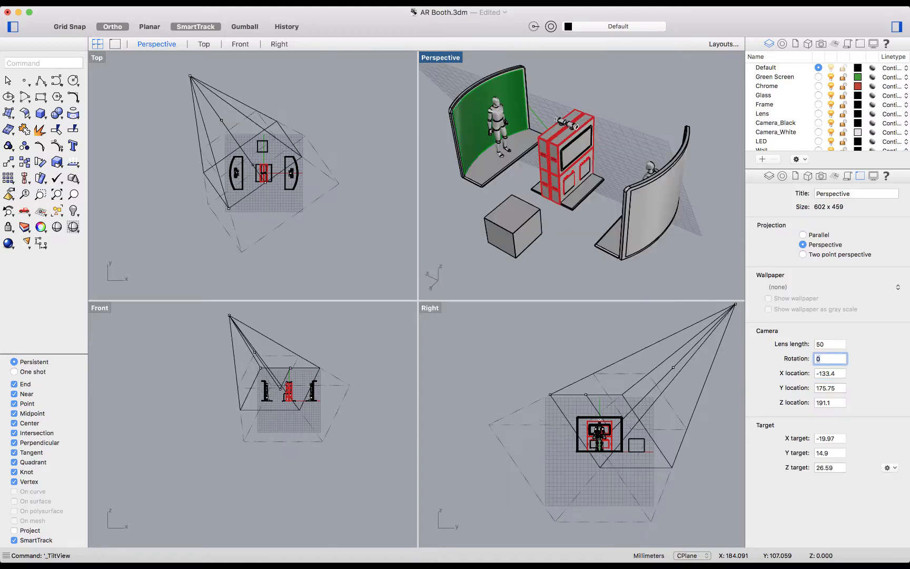
Step: Adjust the Perspective camera's lens length interactively to about 75
{"action": "left_click", "coordinate": [448, 59]}
{"action": "mouse_move", "coordinate": [501, 215]}
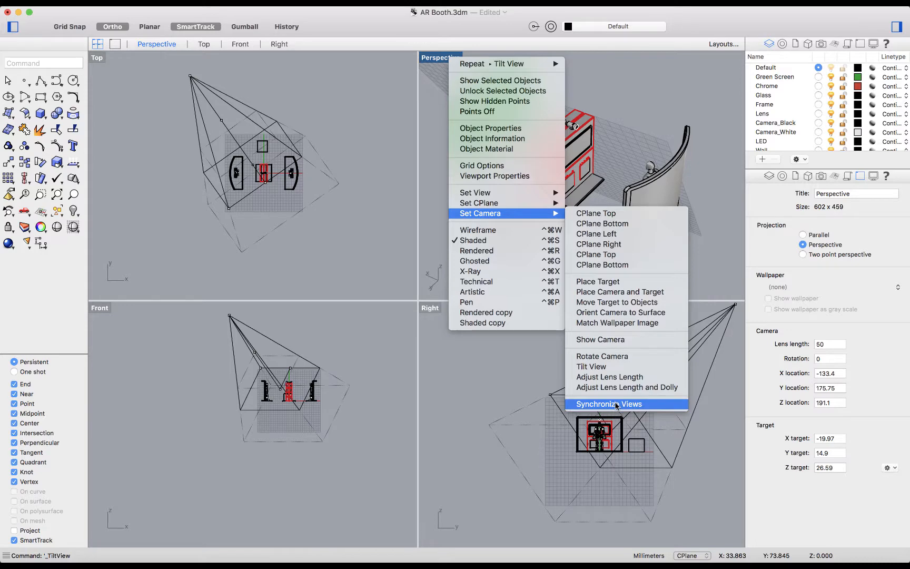
{"action": "left_click", "coordinate": [605, 376]}
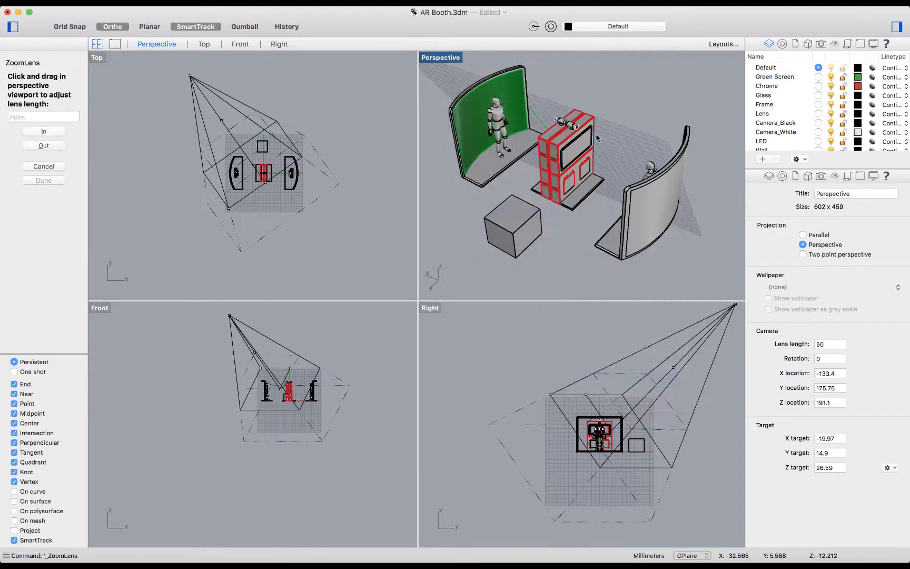
{"action": "mouse_move", "coordinate": [597, 138]}
{"action": "left_mouse_down"}
{"action": "mouse_move", "coordinate": [597, 226]}
{"action": "mouse_move", "coordinate": [595, 94]}
{"action": "mouse_move", "coordinate": [595, 221]}
{"action": "mouse_move", "coordinate": [596, 126]}
{"action": "mouse_move", "coordinate": [597, 134]}
{"action": "left_mouse_up"}
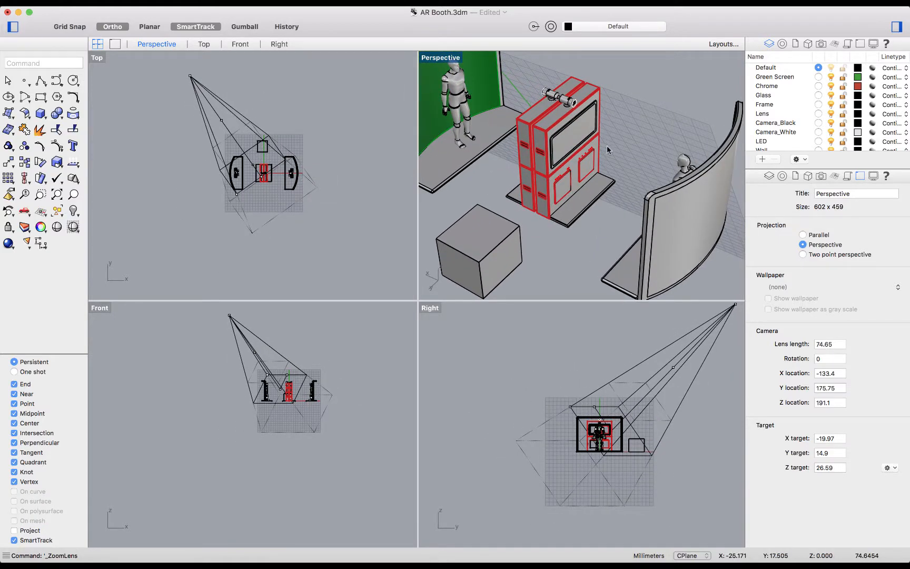
Step: Use Adjust Lens Length and Dolly to bring the Perspective camera closer with a lens length of about 20
{"action": "left_click", "coordinate": [447, 61]}
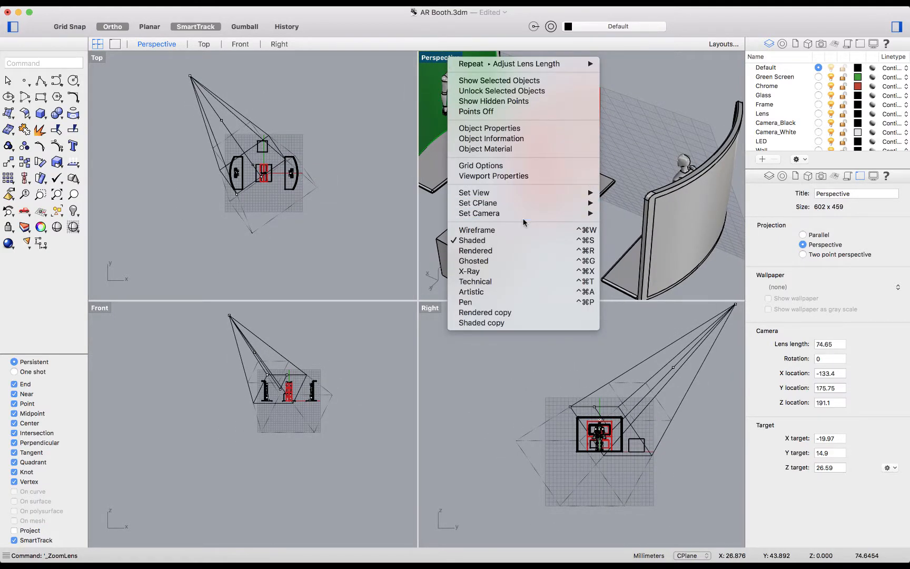
{"action": "mouse_move", "coordinate": [562, 217]}
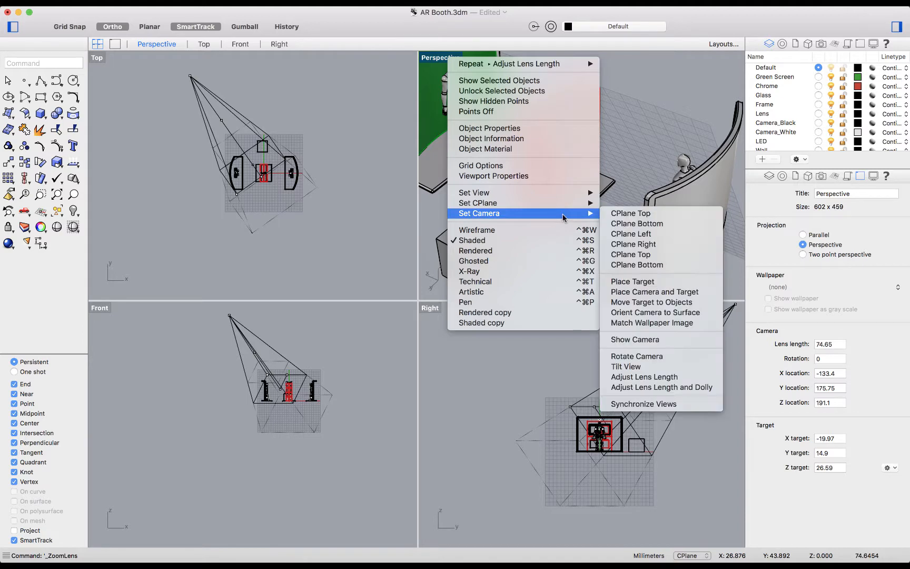
{"action": "left_click", "coordinate": [689, 387]}
{"action": "left_click_drag", "start_coordinate": [615, 159], "coordinate": [613, 189]}
Step: Use Adjust Lens Length to reduce the Perspective lens to about 2.5 and view the booth's wide-angle distortion from several angles
{"action": "right_click", "coordinate": [445, 58]}
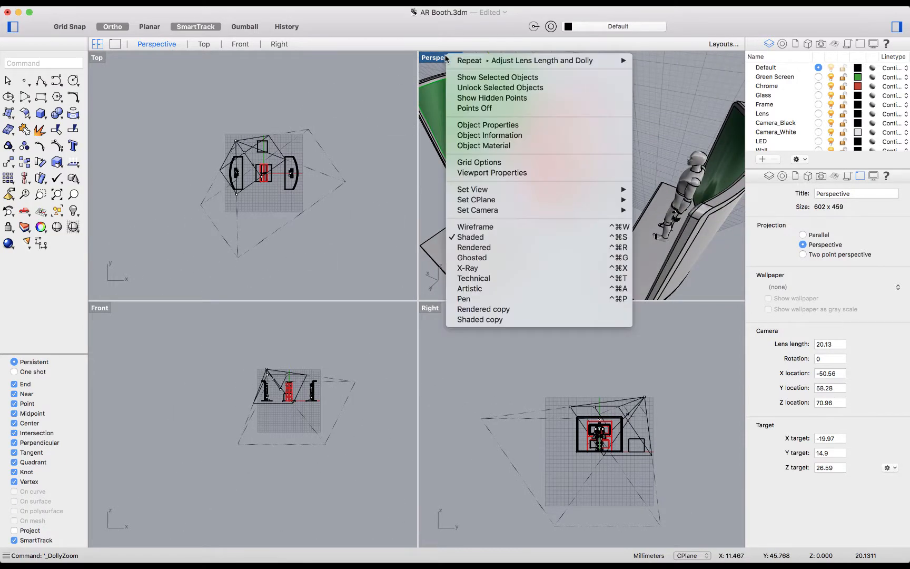
{"action": "mouse_move", "coordinate": [529, 211]}
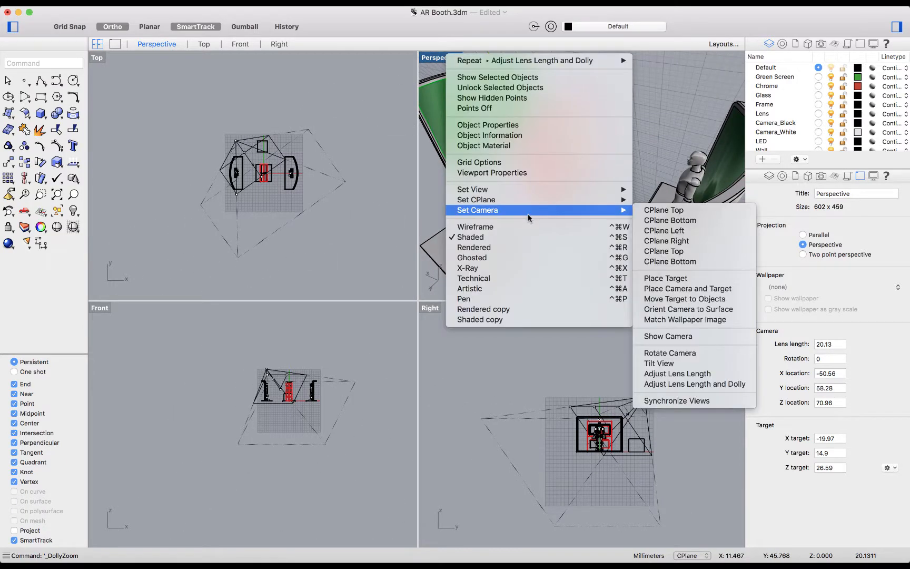
{"action": "left_click", "coordinate": [673, 375]}
{"action": "left_click_drag", "start_coordinate": [628, 123], "coordinate": [625, 217]}
{"action": "right_click_drag", "start_coordinate": [596, 180], "coordinate": [599, 187]}
{"action": "scroll", "coordinate": [596, 180], "scroll_direction": "up", "scroll_amount": 8}
{"action": "scroll", "coordinate": [596, 183], "scroll_direction": "down", "scroll_amount": 8}
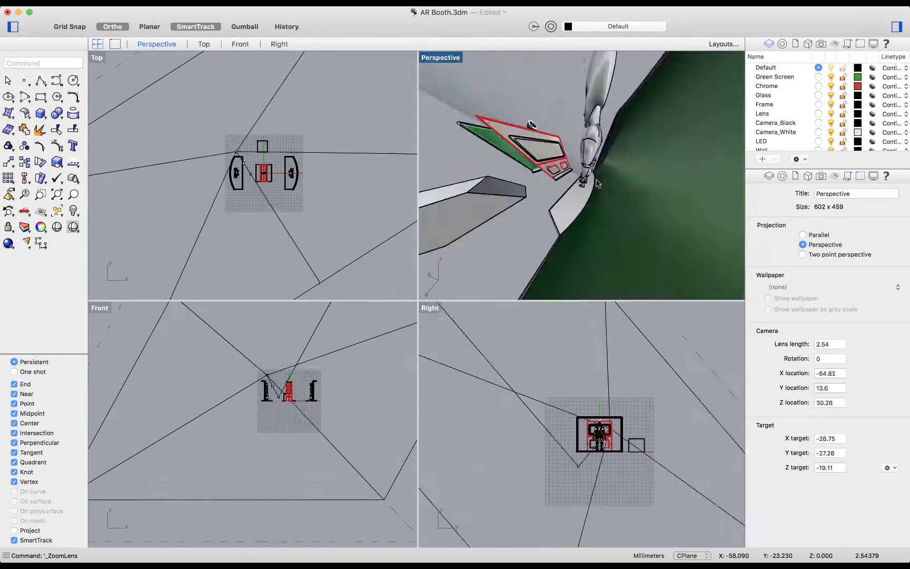
{"action": "scroll", "coordinate": [597, 183], "scroll_direction": "up", "scroll_amount": 6}
{"action": "scroll", "coordinate": [597, 183], "scroll_direction": "down", "scroll_amount": 4}
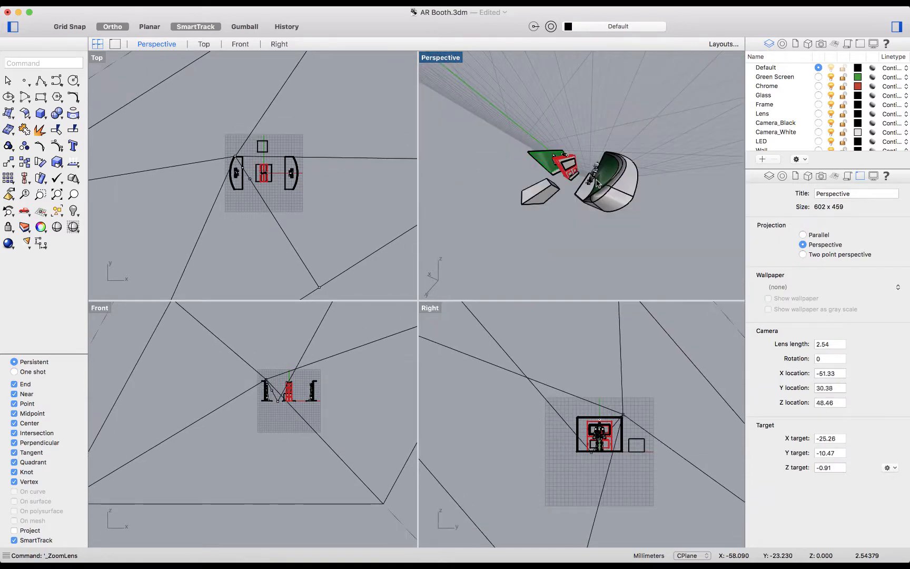
{"action": "scroll", "coordinate": [535, 184], "scroll_direction": "up", "scroll_amount": 5}
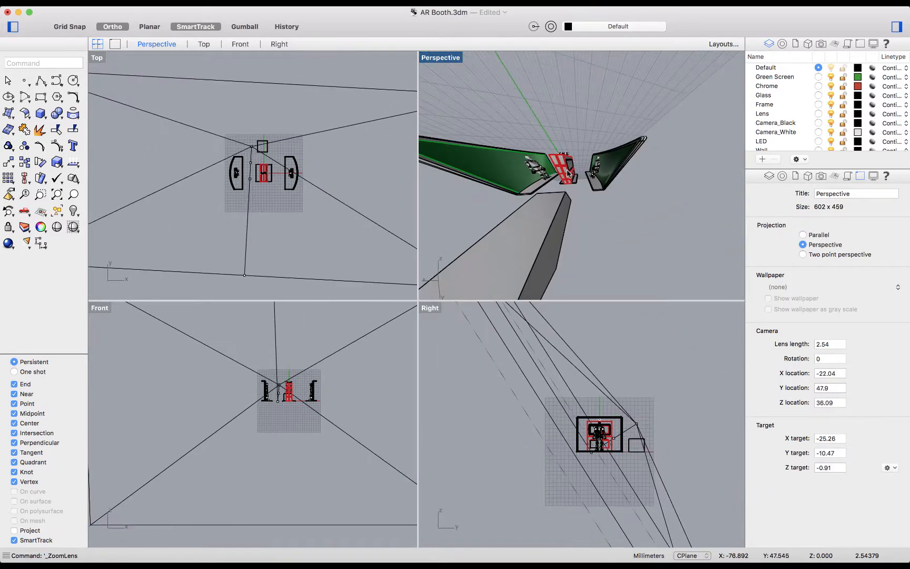
Step: Use Adjust Lens Length and Dolly to change the Perspective lens length to about 4.3
{"action": "left_click", "coordinate": [444, 61]}
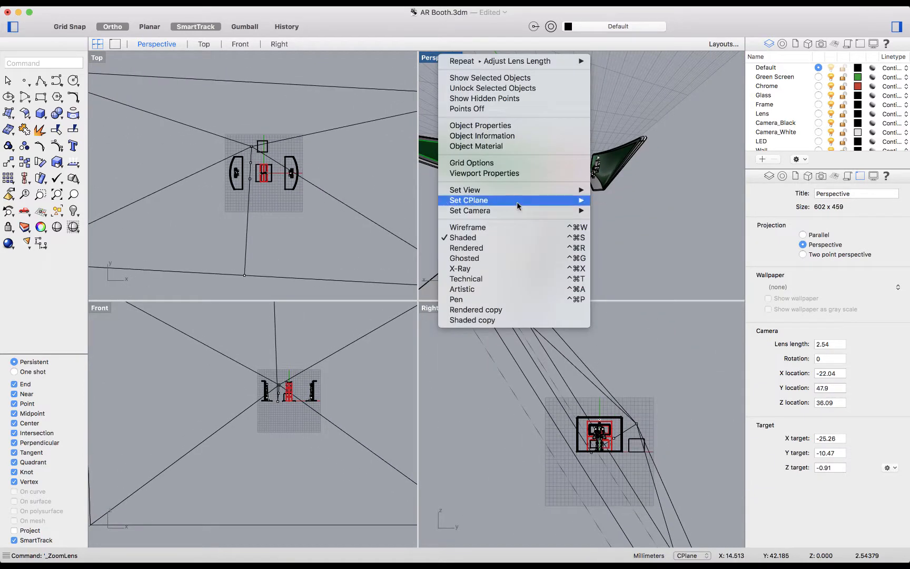
{"action": "mouse_move", "coordinate": [521, 210]}
{"action": "left_click", "coordinate": [681, 385]}
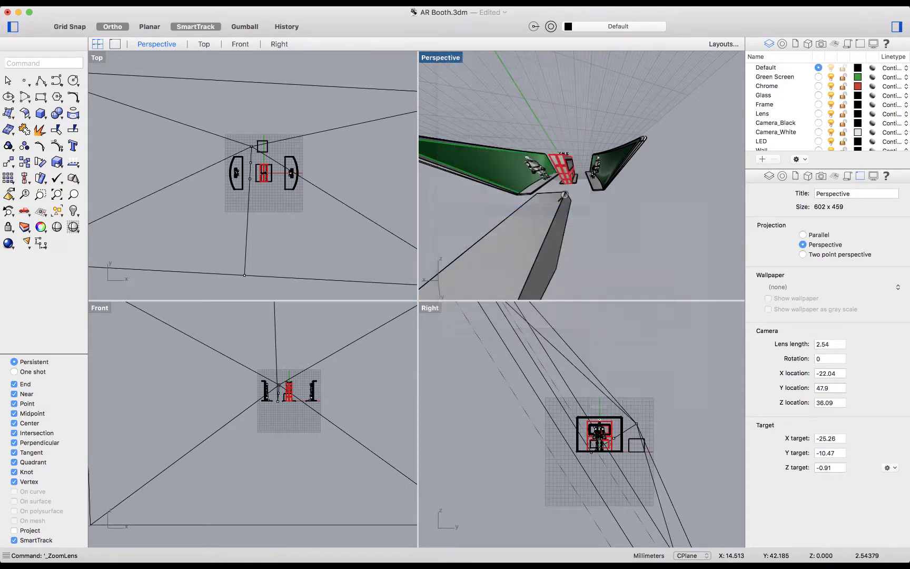
{"action": "left_click_drag", "start_coordinate": [565, 179], "coordinate": [576, 140]}
Step: Zoom all viewports to the model's extents and synchronize the other views with the Perspective viewport
{"action": "type", "text": "zea"}
{"action": "key", "text": "Return"}
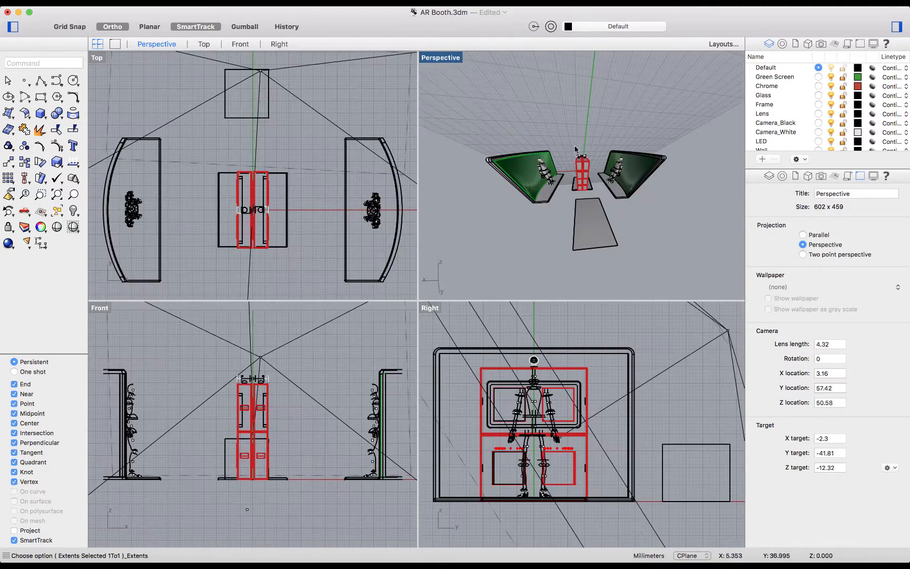
{"action": "left_click", "coordinate": [433, 55]}
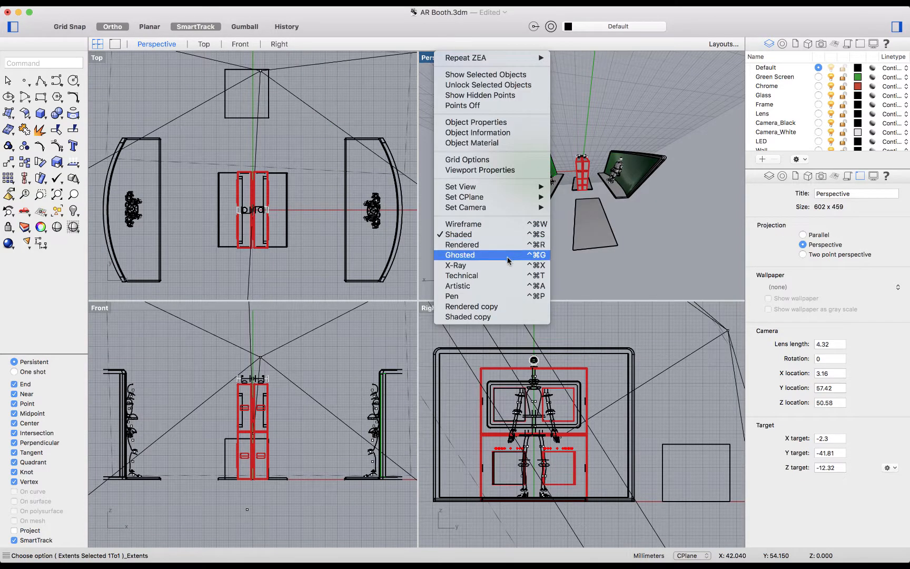
{"action": "mouse_move", "coordinate": [510, 208]}
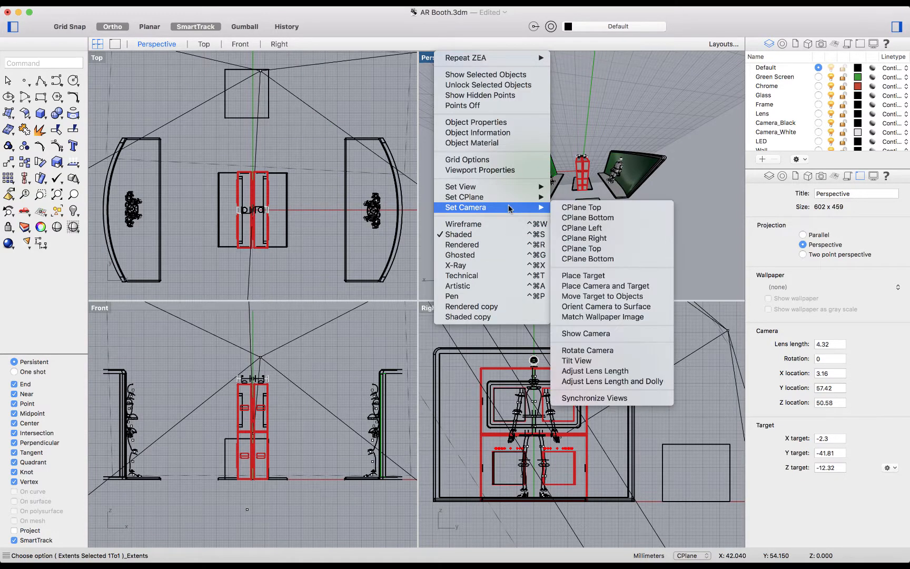
{"action": "left_click", "coordinate": [640, 398]}
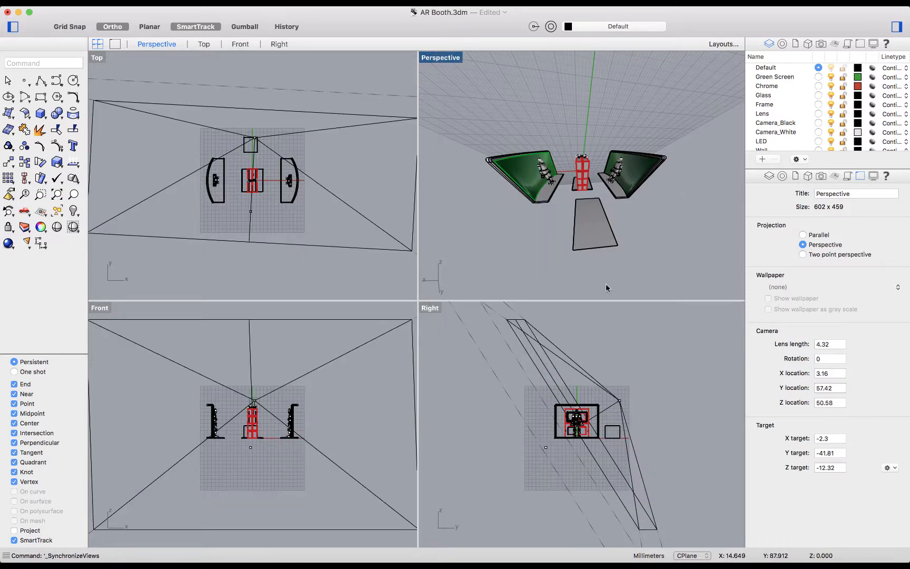
Step: Repeat the zoom to extents in all viewports and the view synchronization from the Perspective viewport
{"action": "type", "text": "zea"}
{"action": "key", "text": "Return"}
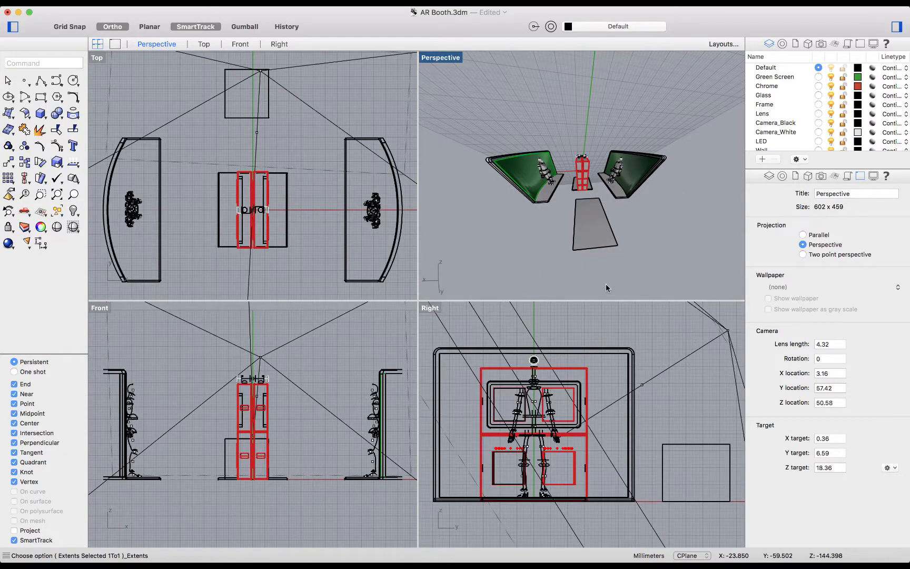
{"action": "left_click", "coordinate": [449, 62]}
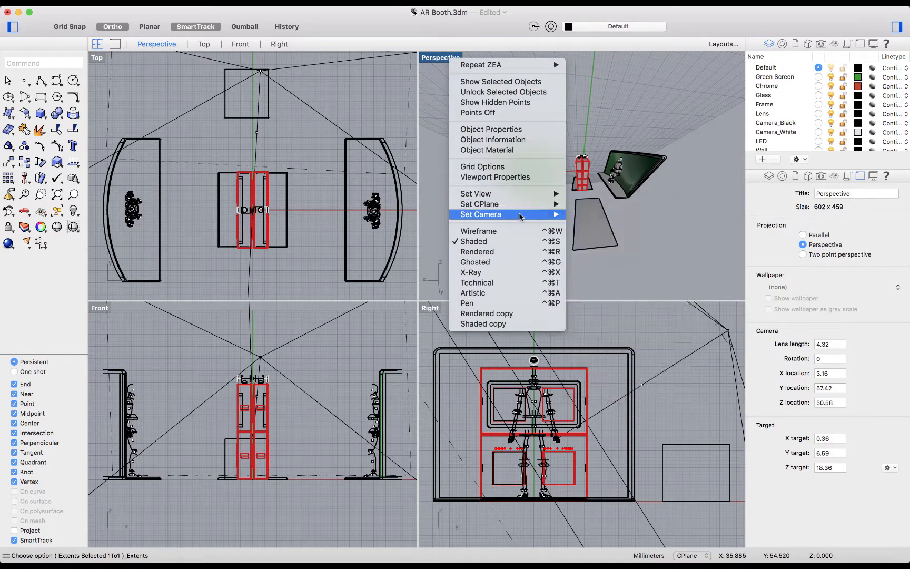
{"action": "mouse_move", "coordinate": [509, 214]}
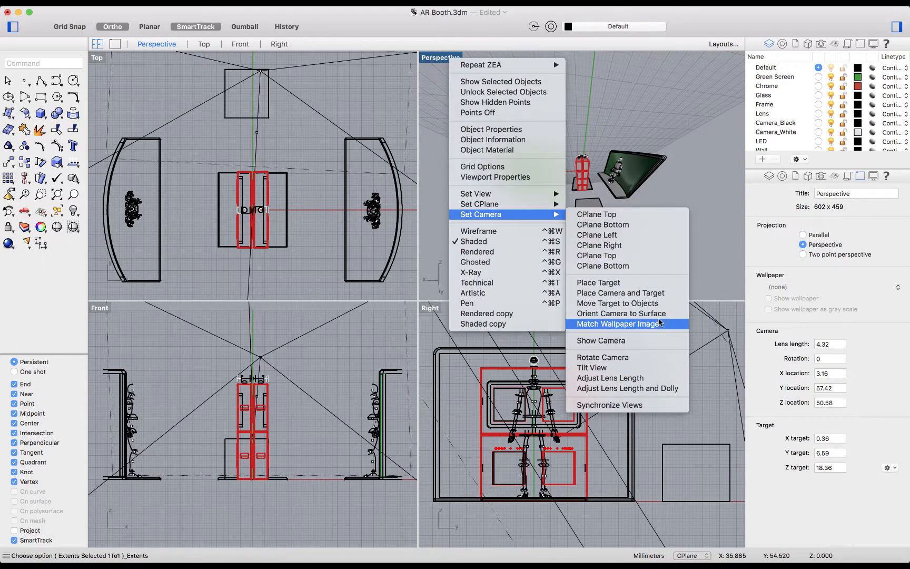
{"action": "left_click", "coordinate": [653, 407]}
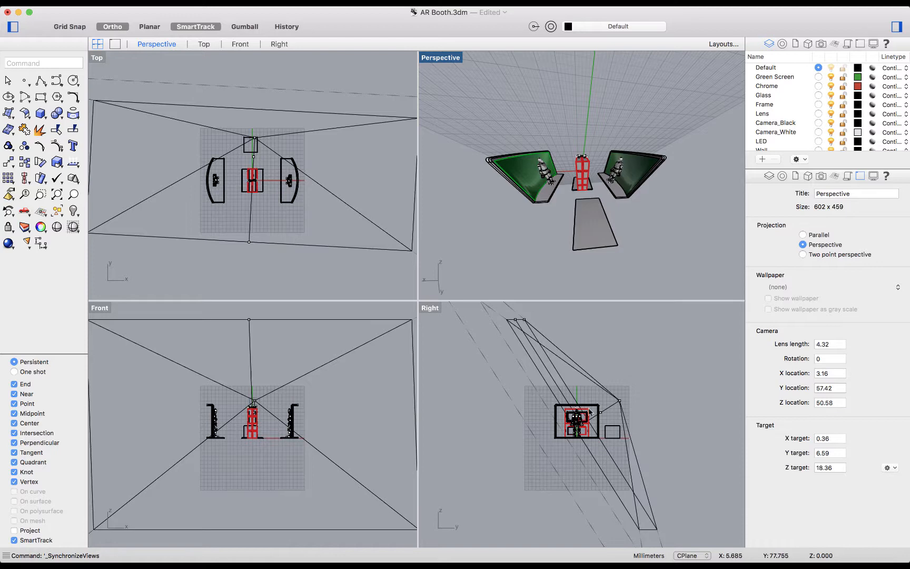
{"action": "left_click", "coordinate": [441, 58]}
{"action": "mouse_move", "coordinate": [518, 212]}
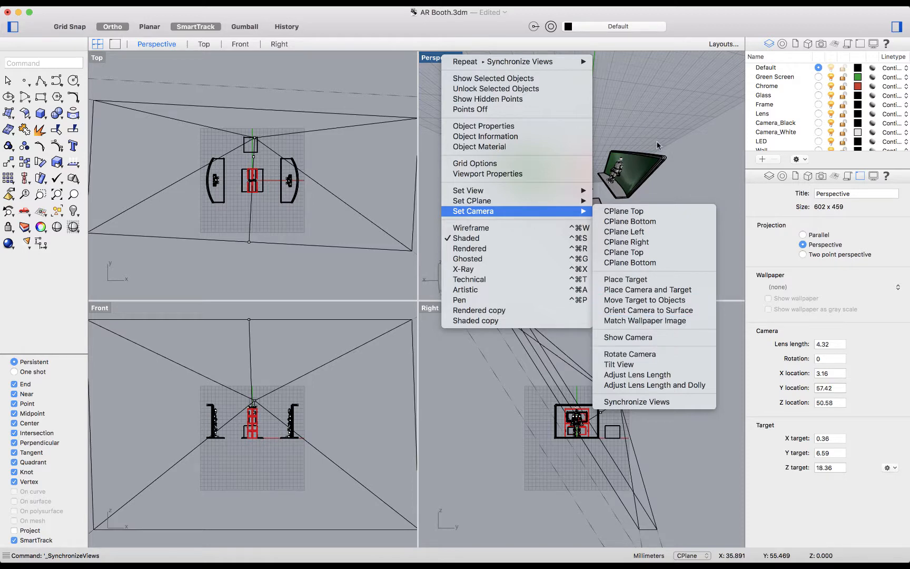
{"action": "left_click", "coordinate": [661, 157]}
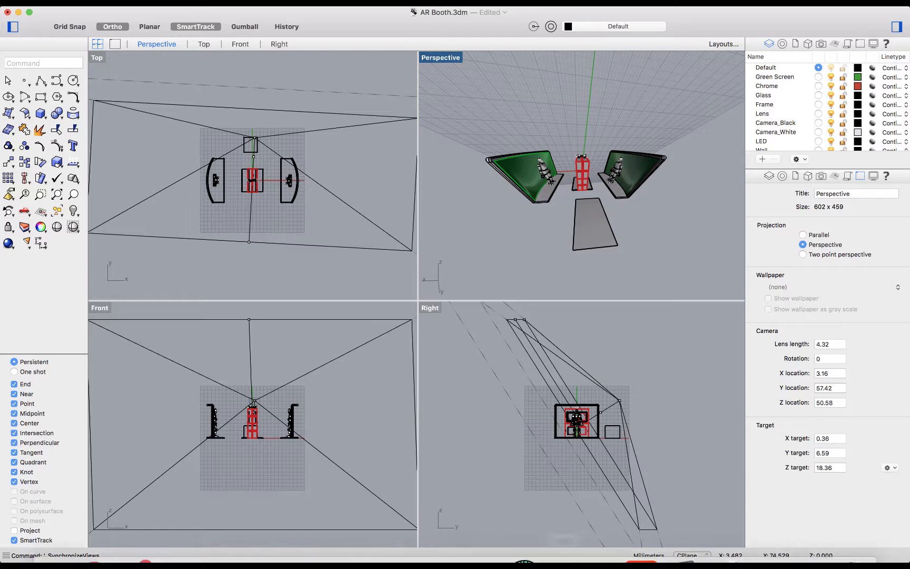
{"action": "left_click", "coordinate": [604, 542]}
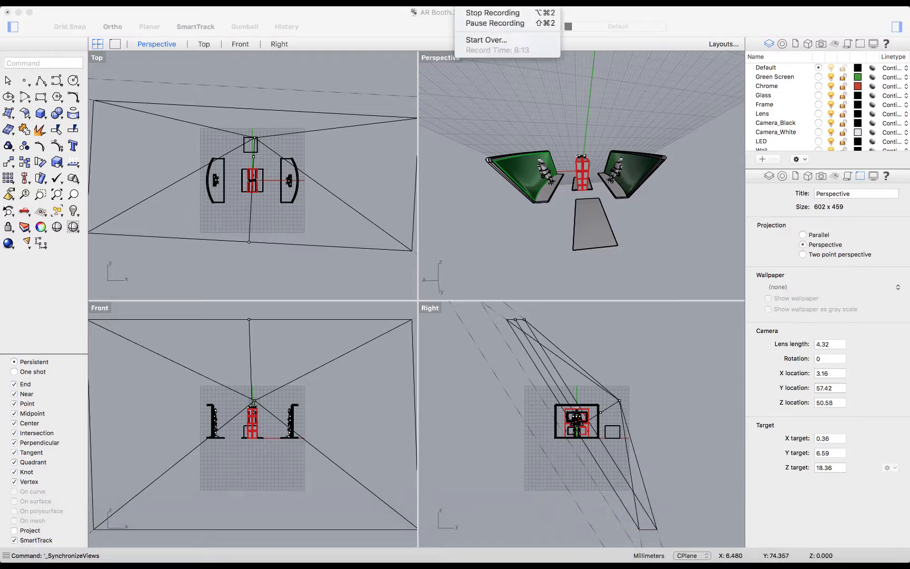